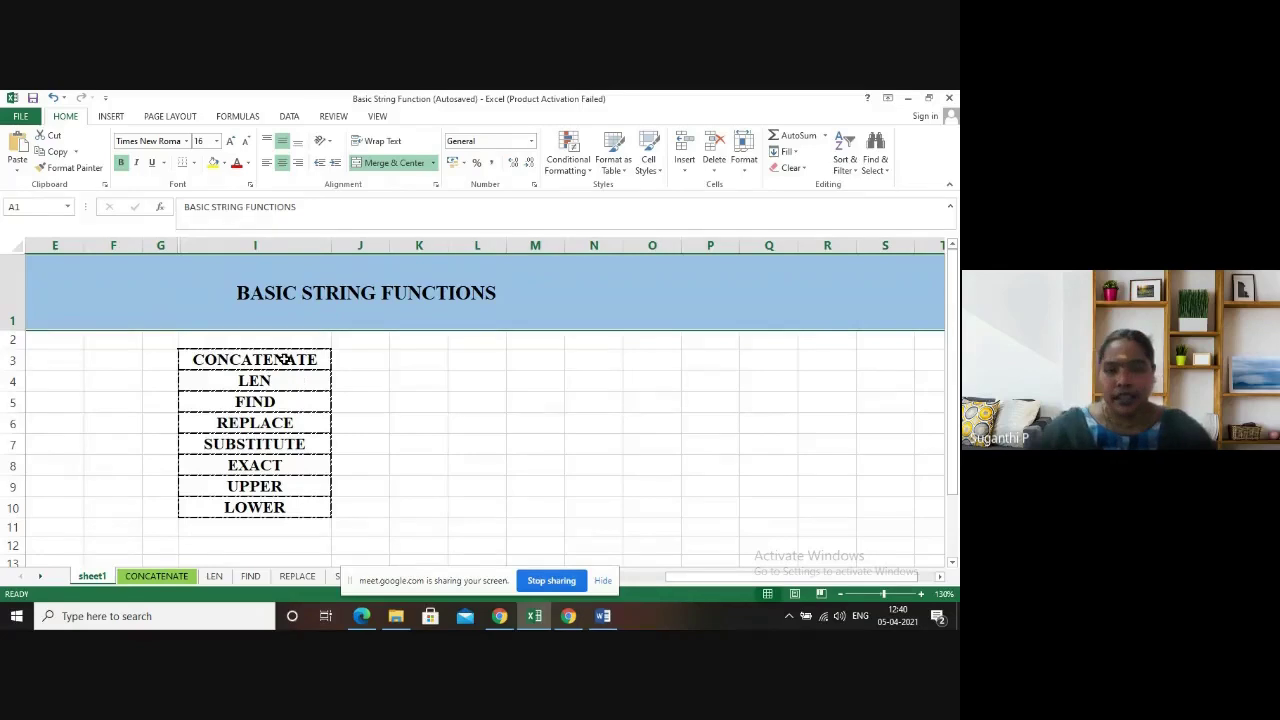
# Point out the listed text functions: CONCATENATE, LEN, FIND, REPLACE, SUBSTITUTE, EXACT, UPPER, LOWER.
pyautogui.click(286, 358)
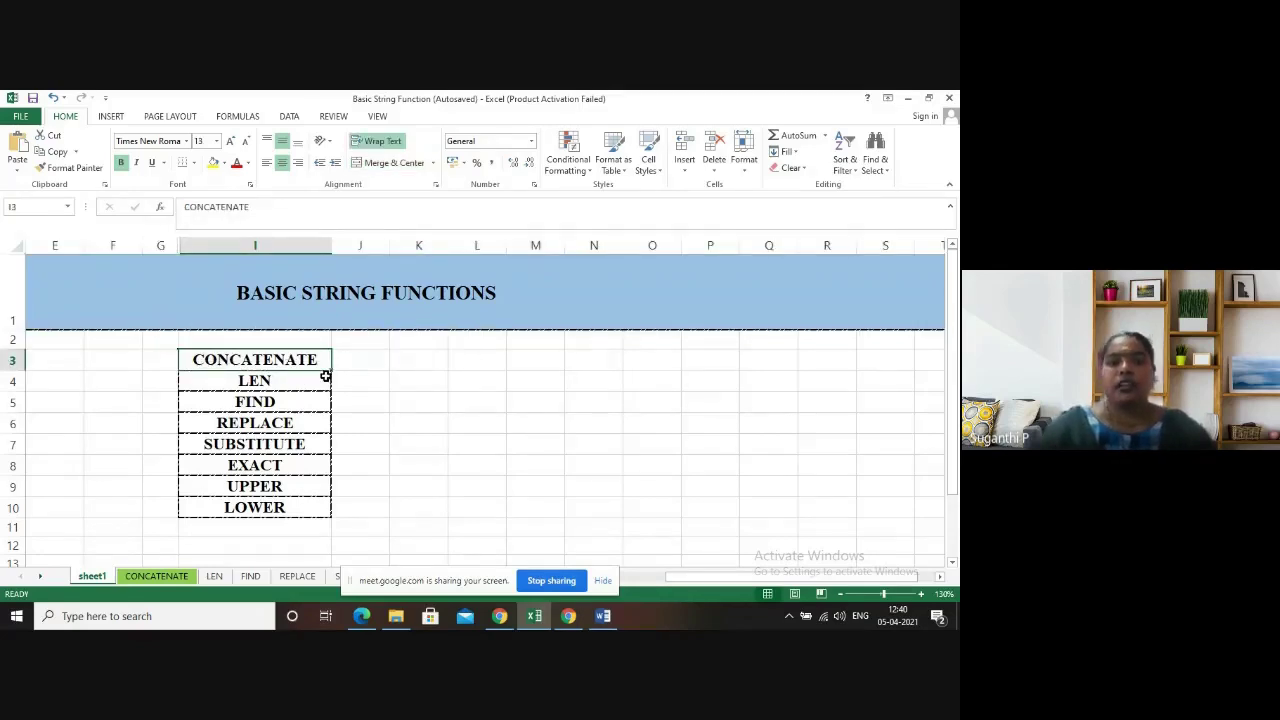
pyautogui.click(326, 378)
pyautogui.click(324, 409)
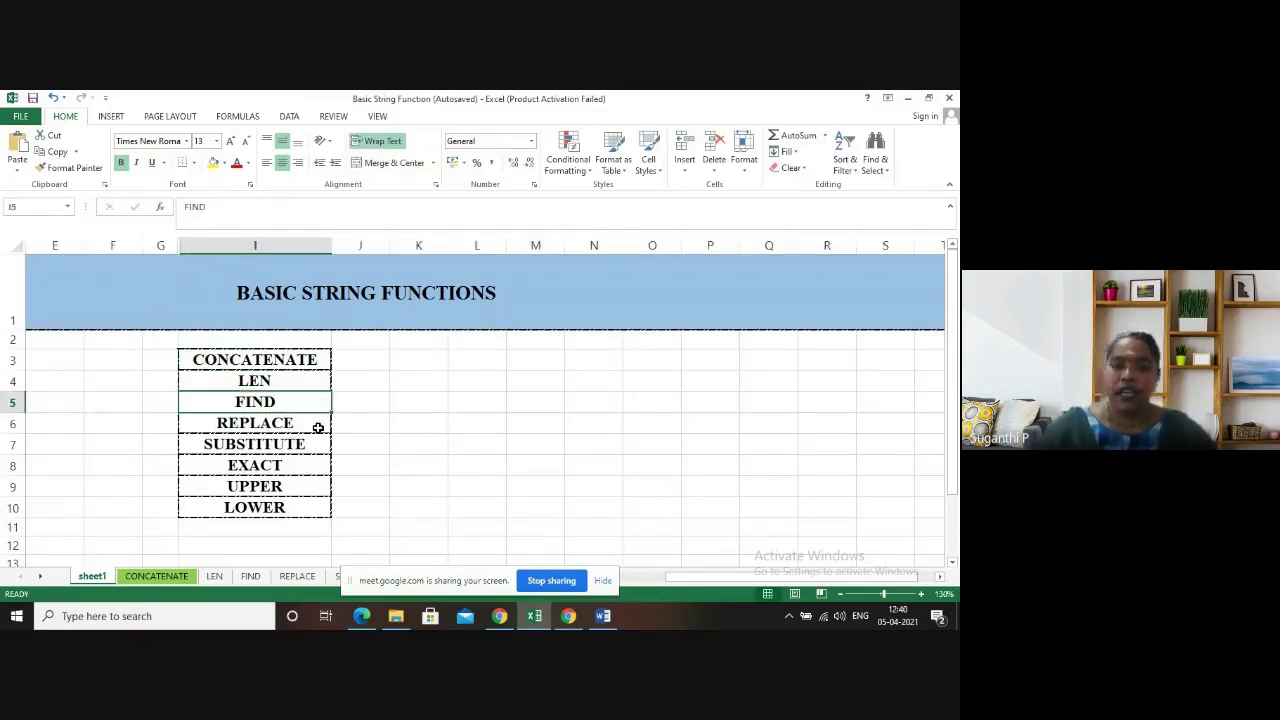
pyautogui.click(317, 424)
pyautogui.click(306, 443)
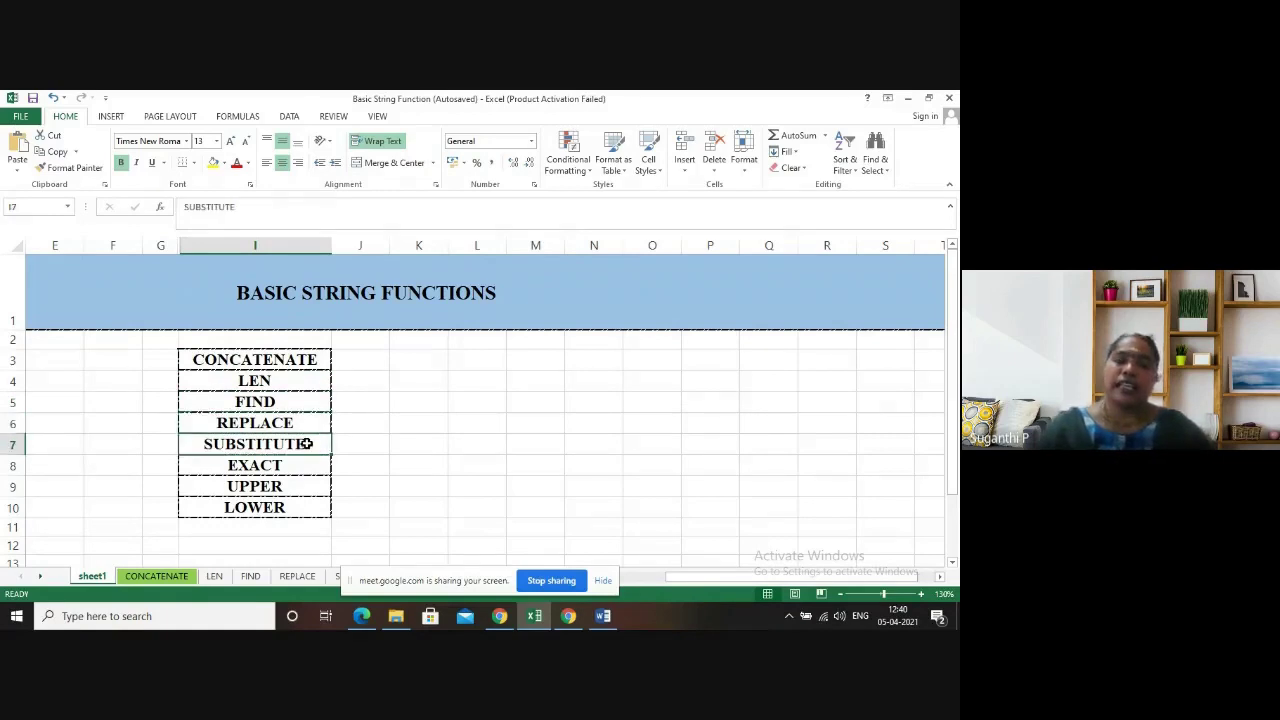
pyautogui.click(304, 468)
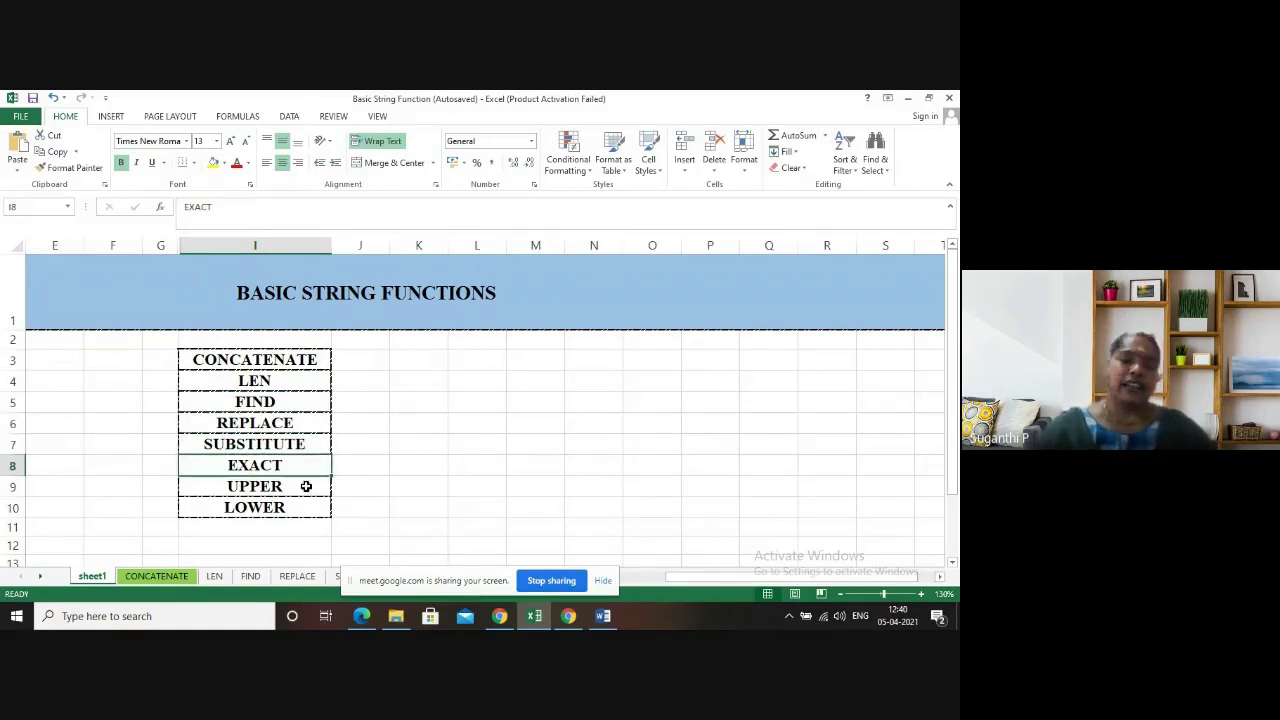
pyautogui.click(303, 486)
pyautogui.click(308, 511)
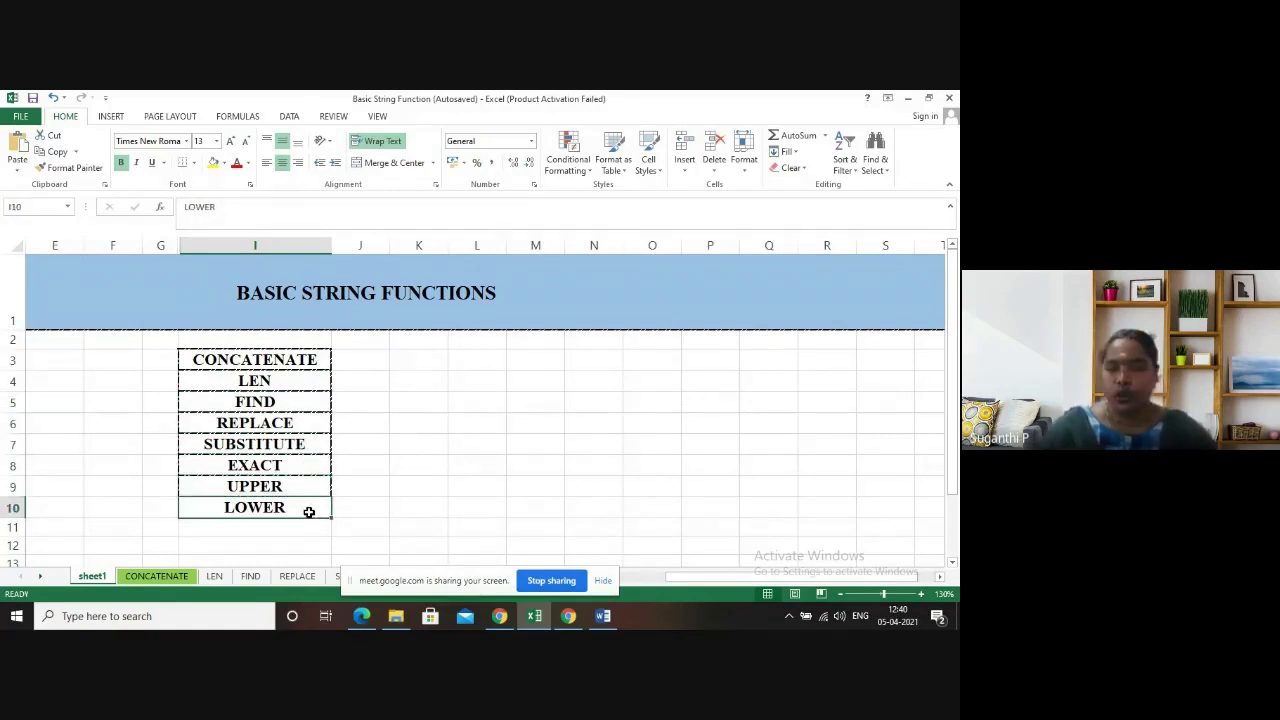
# Go back to CONCATENATE, then switch to the CONCATENATE sheet and select title cell A1.
pyautogui.click(258, 364)
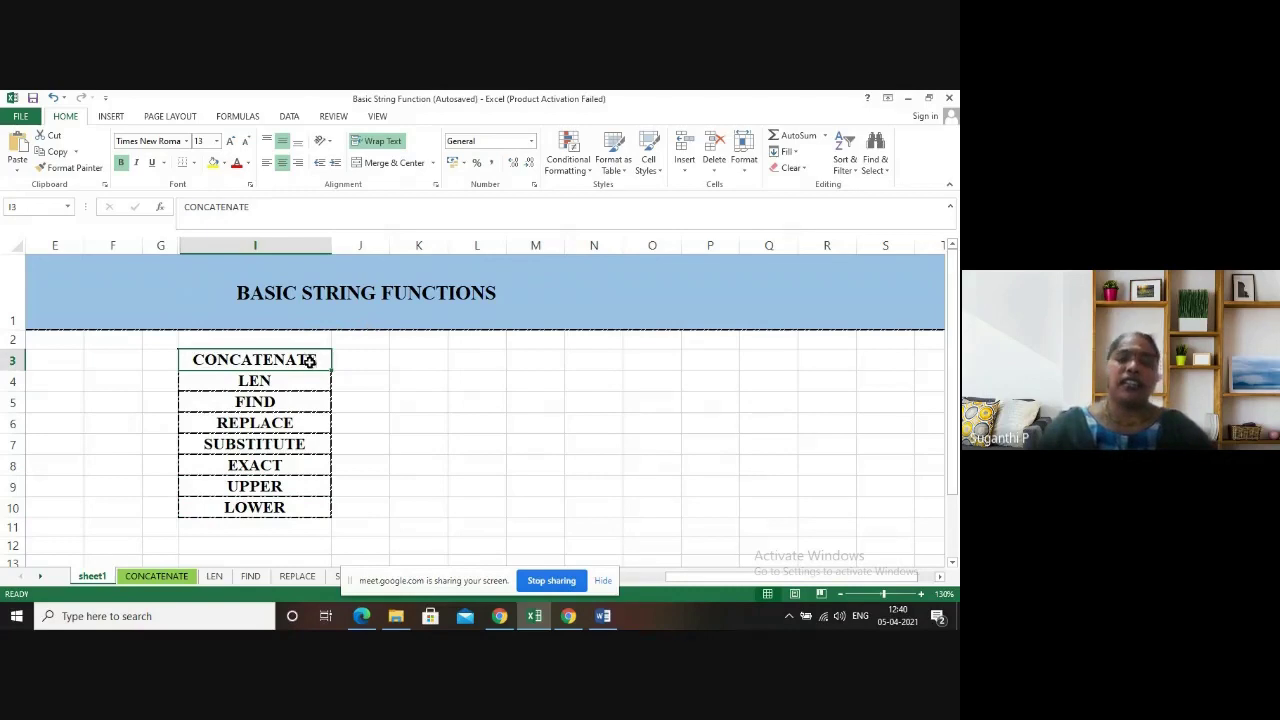
pyautogui.click(174, 583)
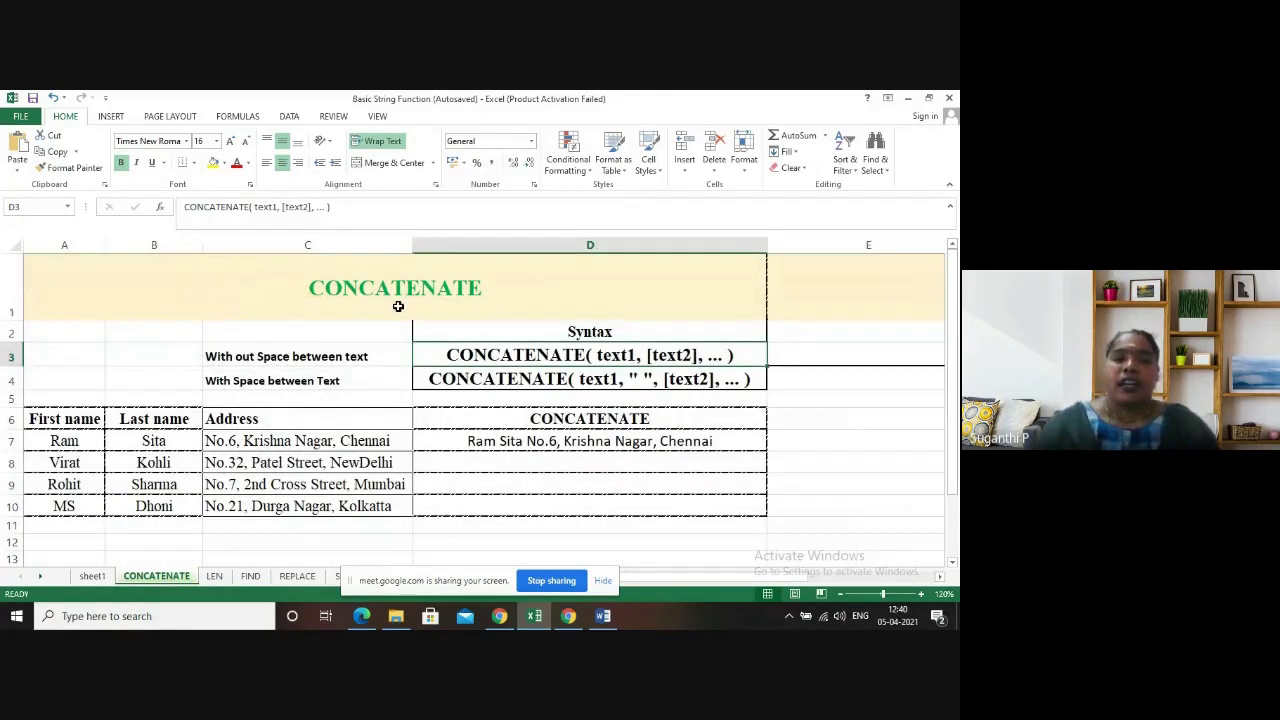
pyautogui.click(397, 306)
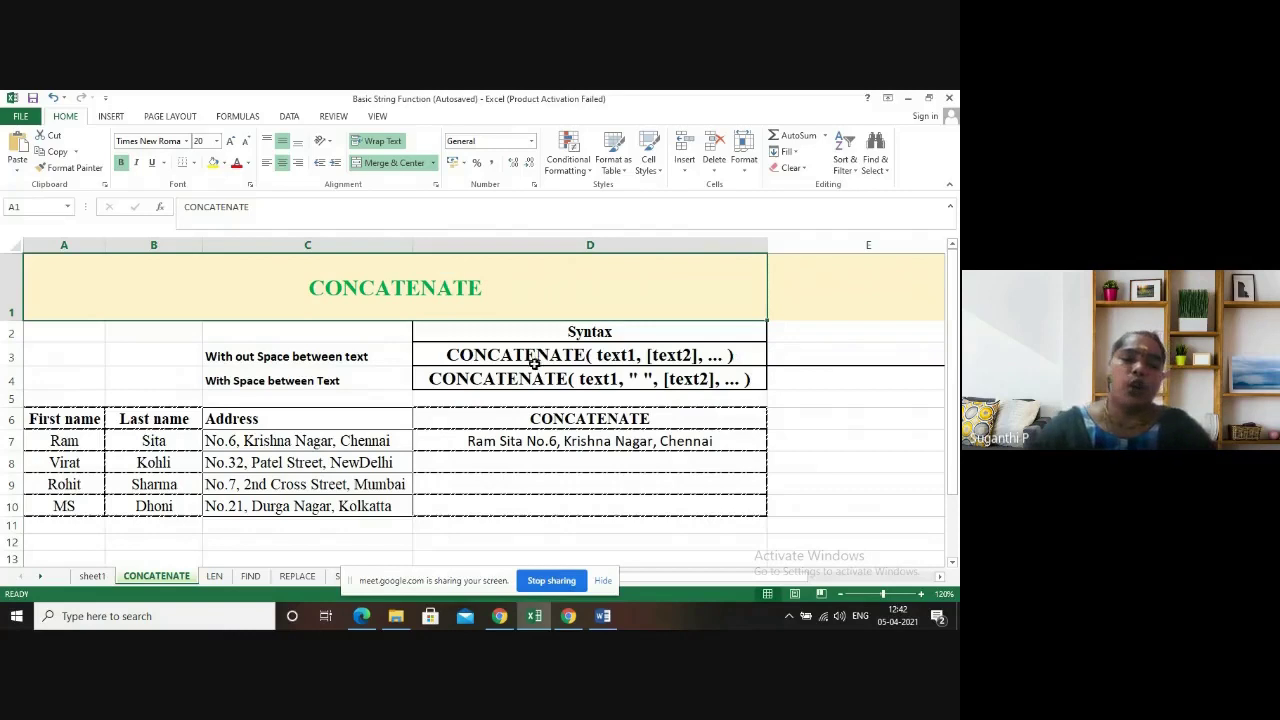
pyautogui.click(467, 355)
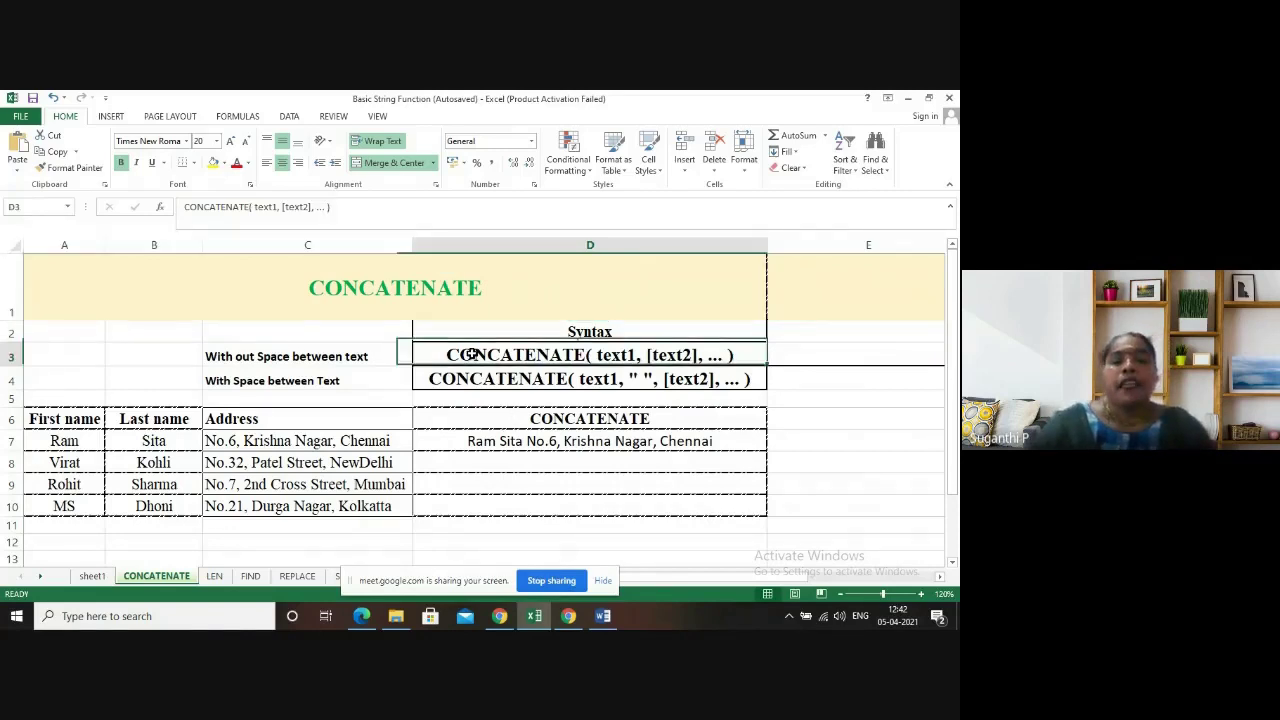
pyautogui.click(360, 358)
pyautogui.click(449, 355)
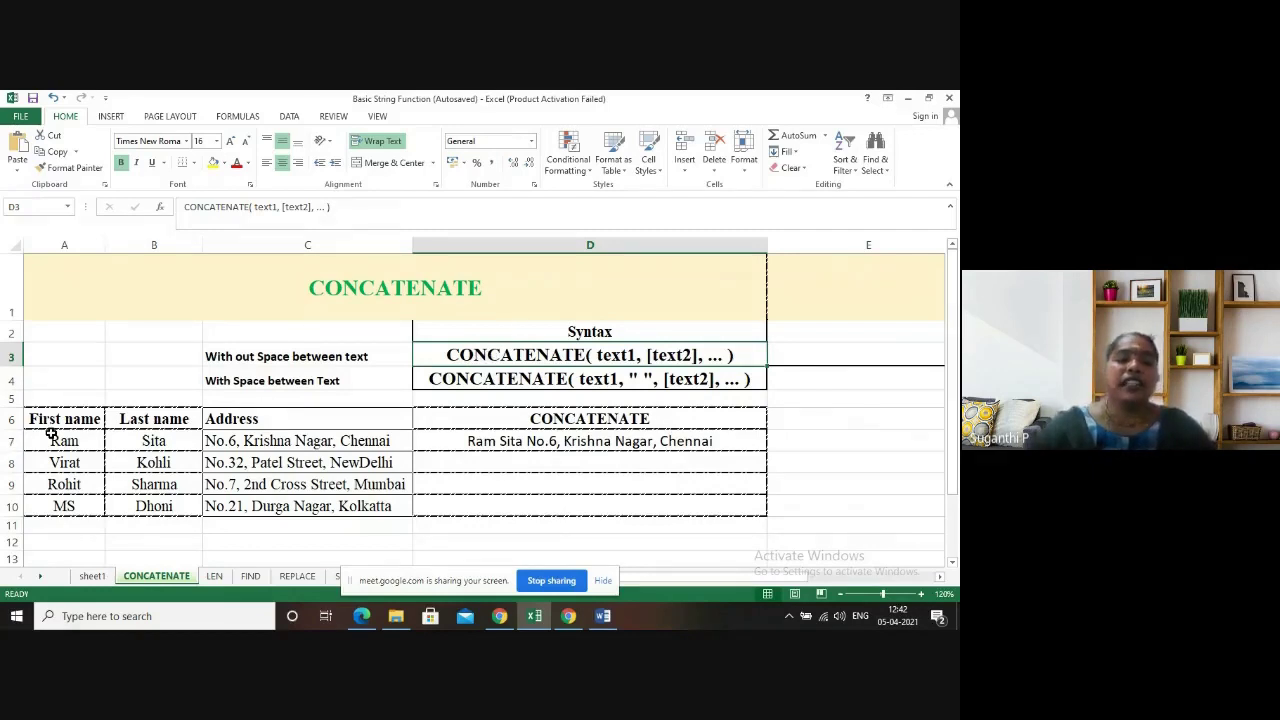
pyautogui.moveTo(50, 428); pyautogui.dragTo(336, 509)
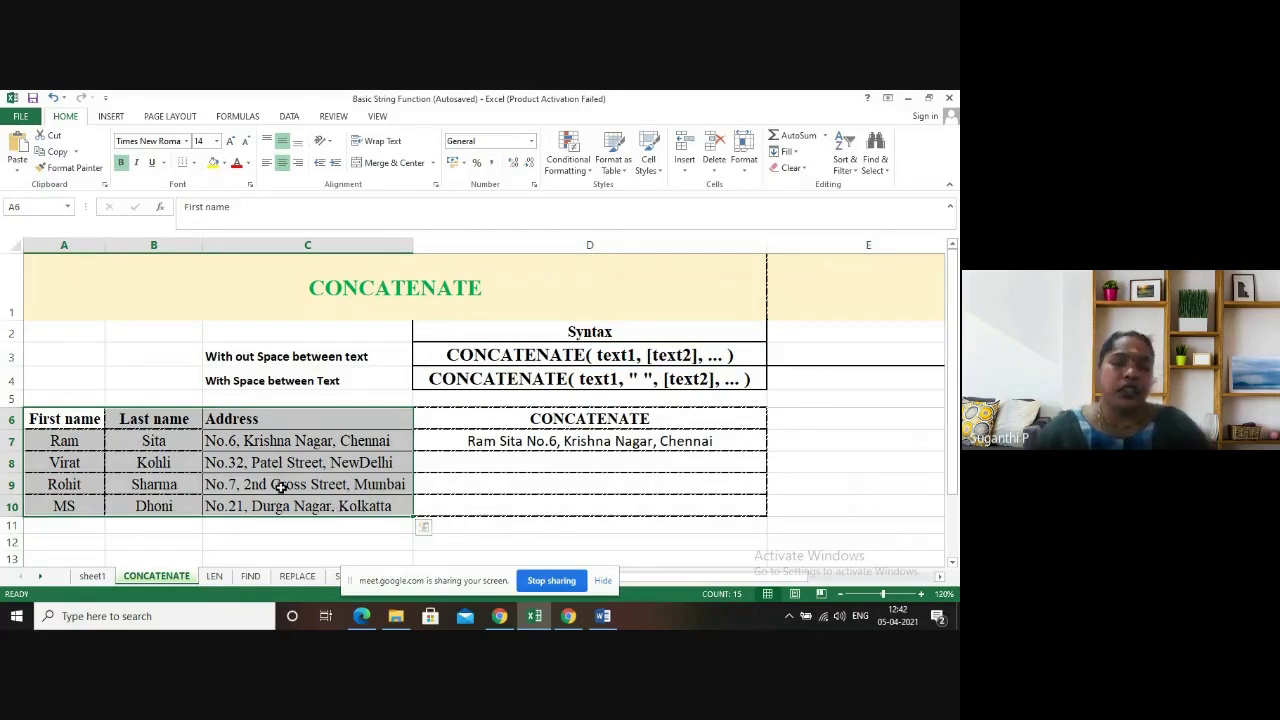
pyautogui.click(90, 422)
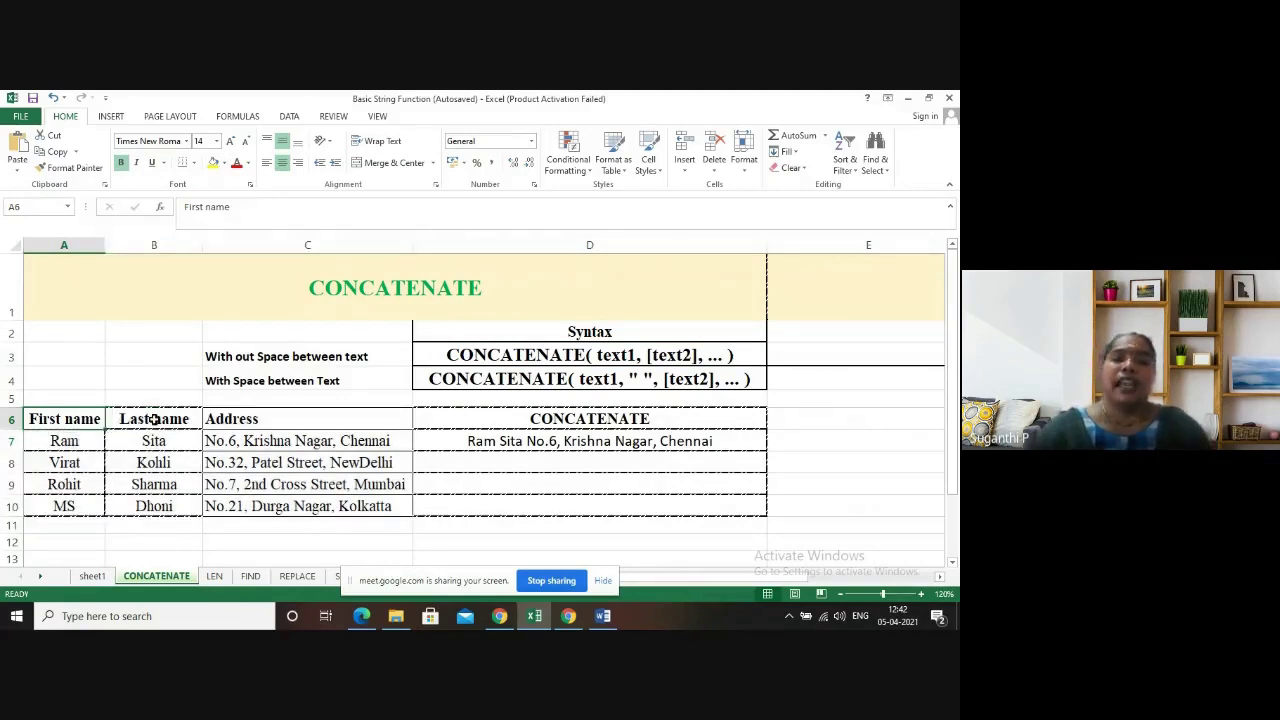
pyautogui.click(145, 420)
pyautogui.click(233, 422)
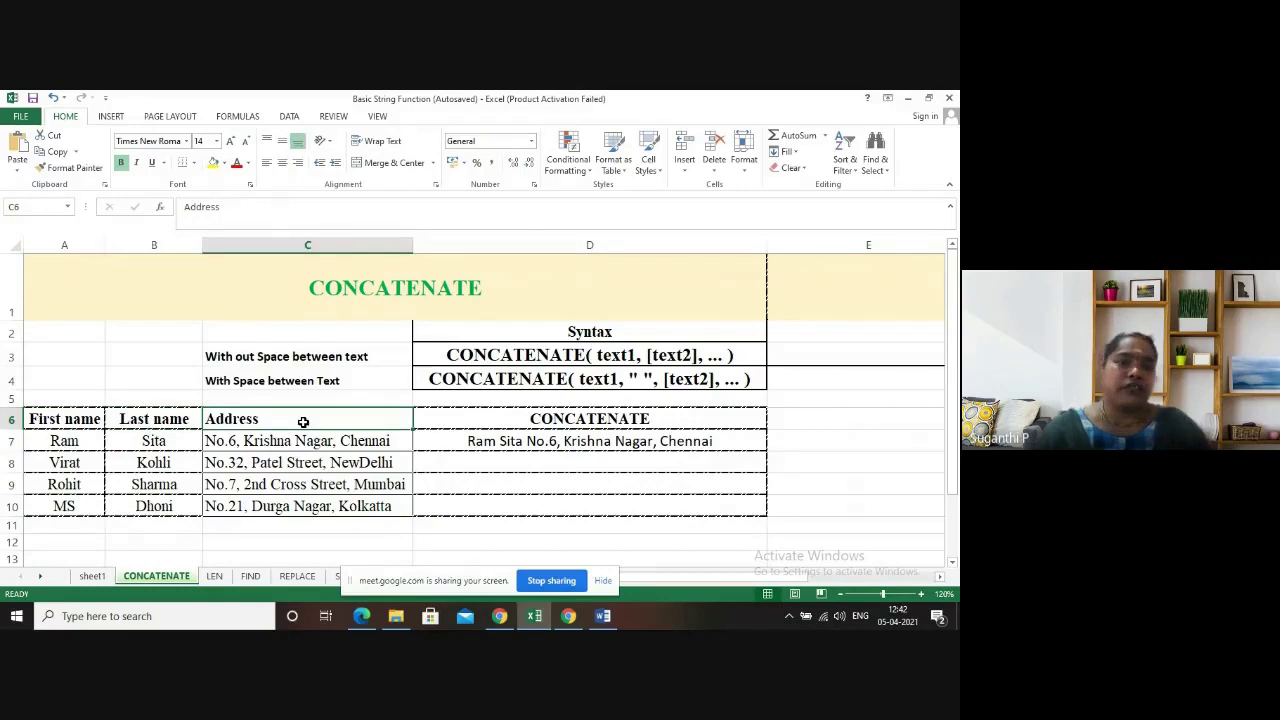
pyautogui.click(76, 438)
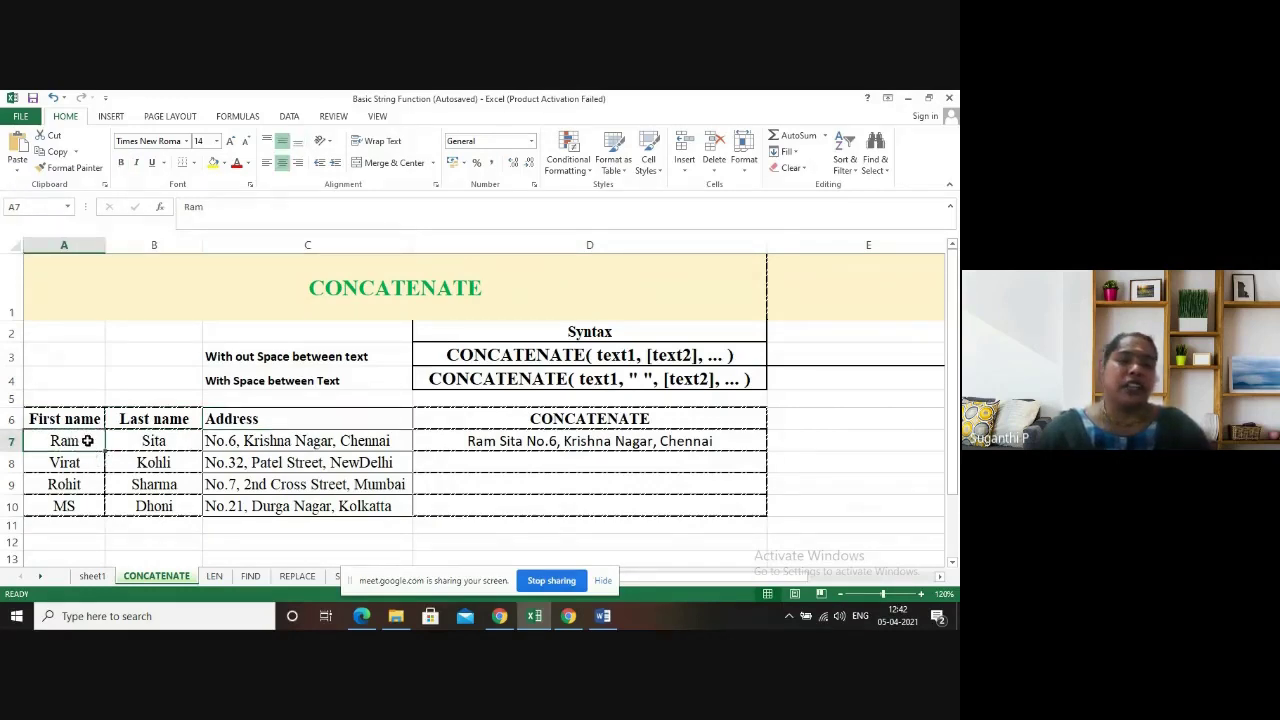
pyautogui.click(126, 440)
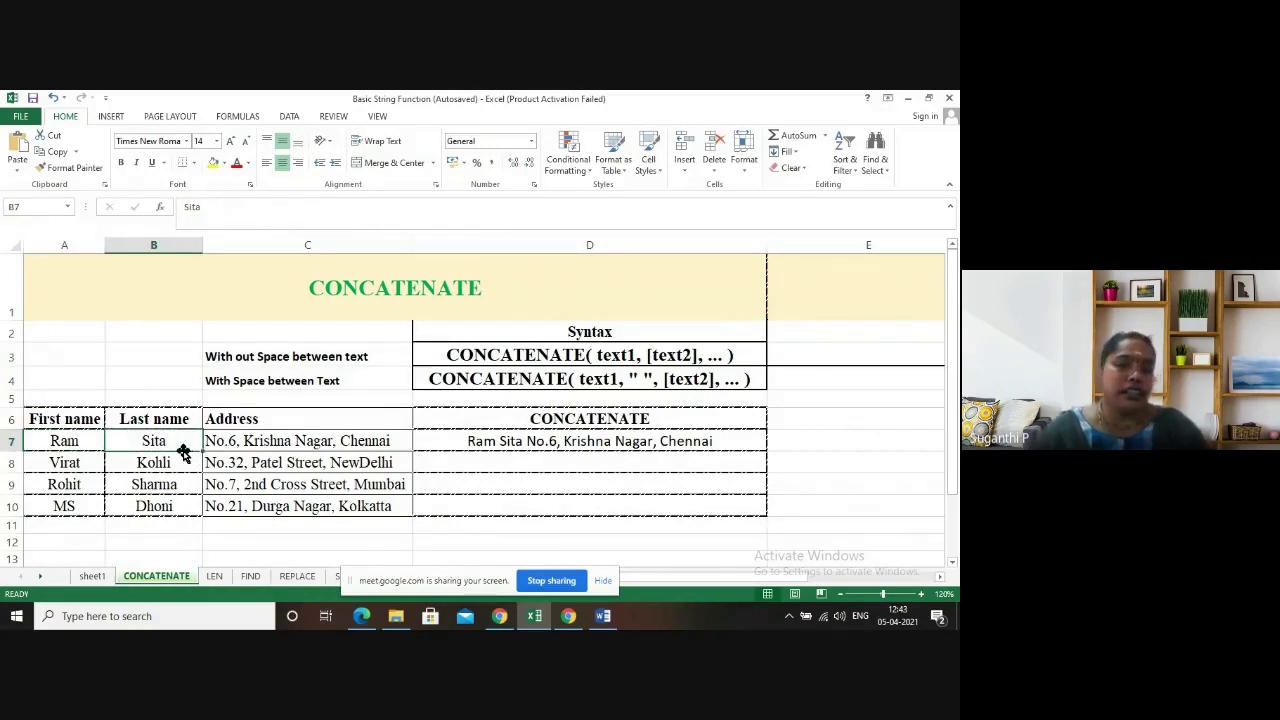
pyautogui.click(250, 438)
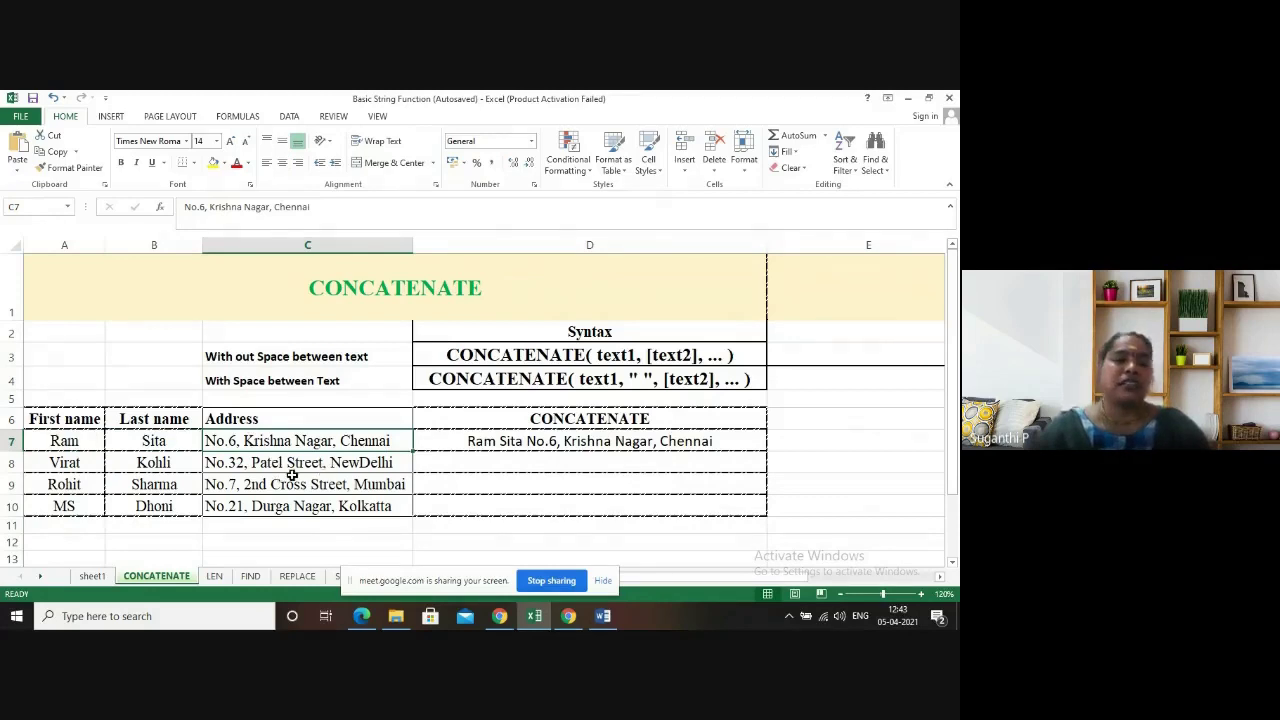
pyautogui.click(461, 442)
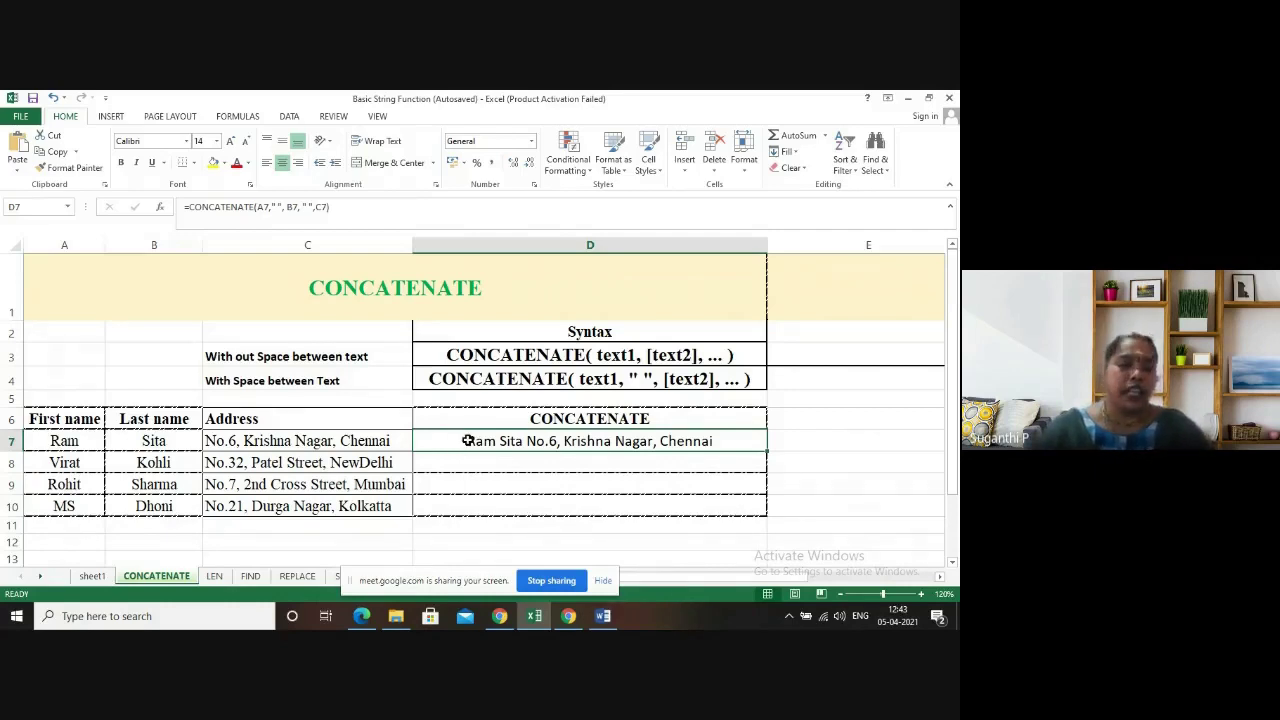
pyautogui.click(466, 356)
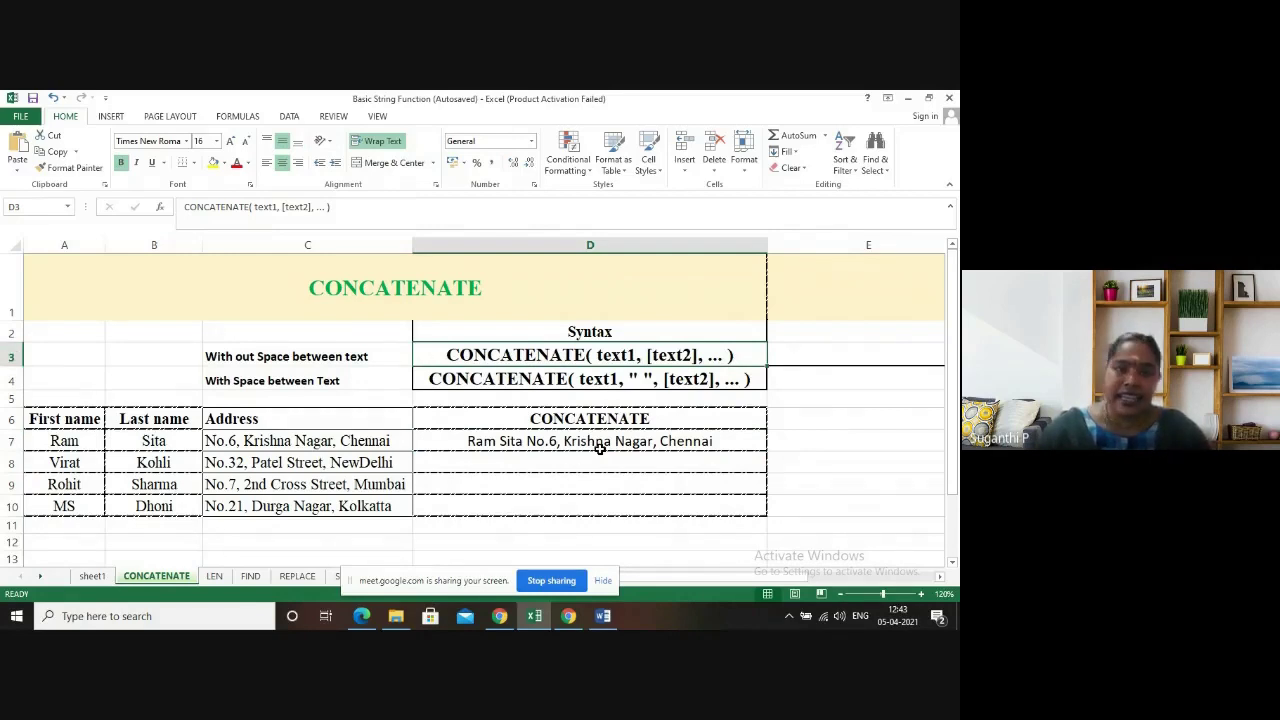
pyautogui.click(537, 441)
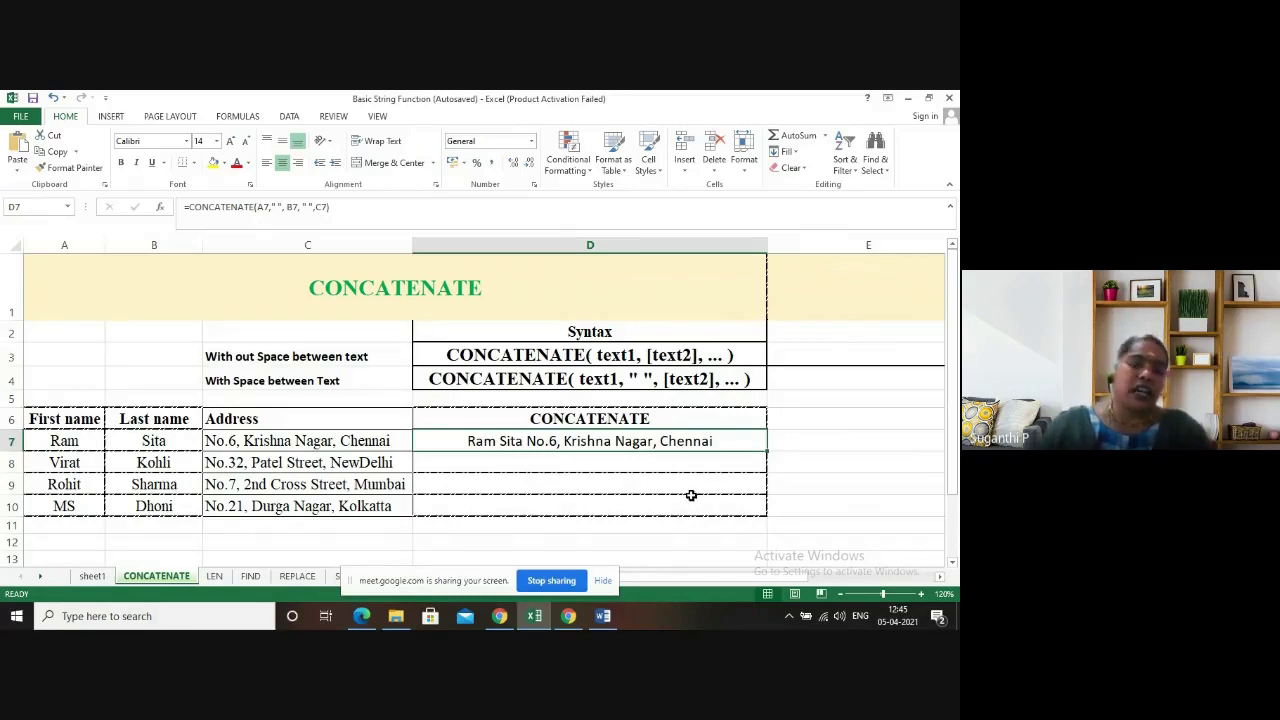
# Enter =CONCATENATE(A8,B8,C8) in D8, joining row 8's name and address without spaces.
pyautogui.click(630, 462)
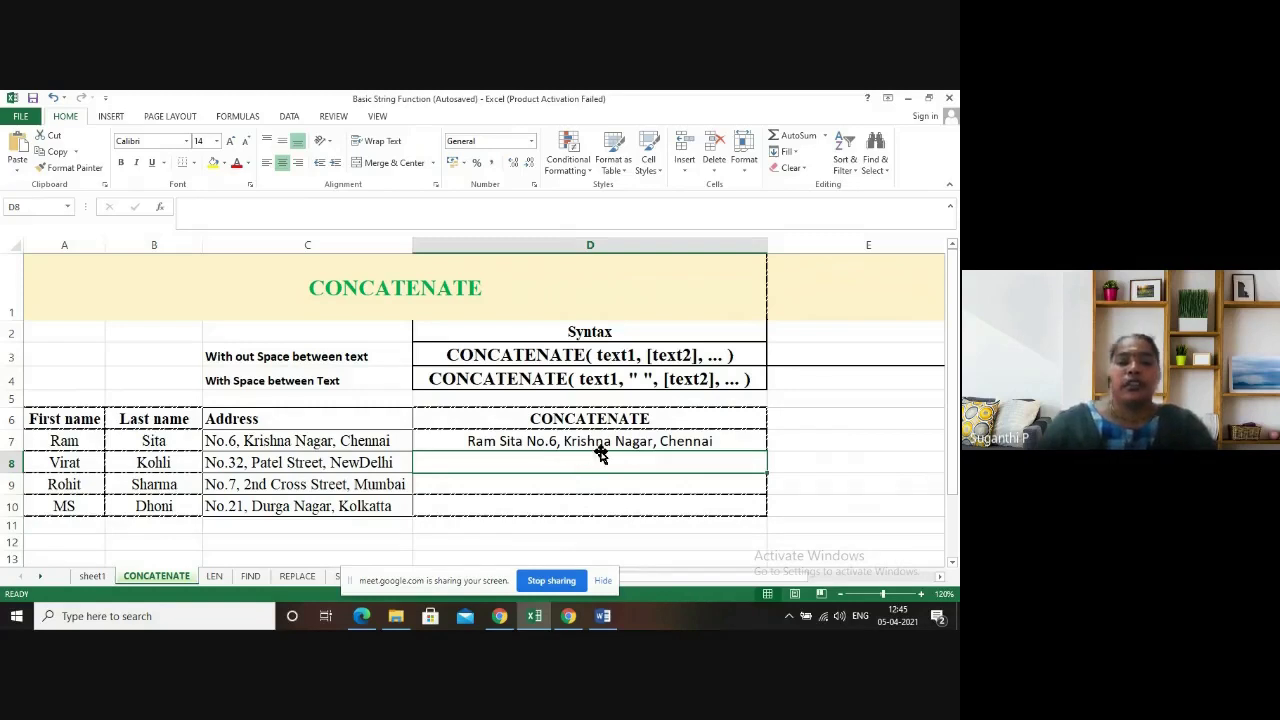
pyautogui.write('=')
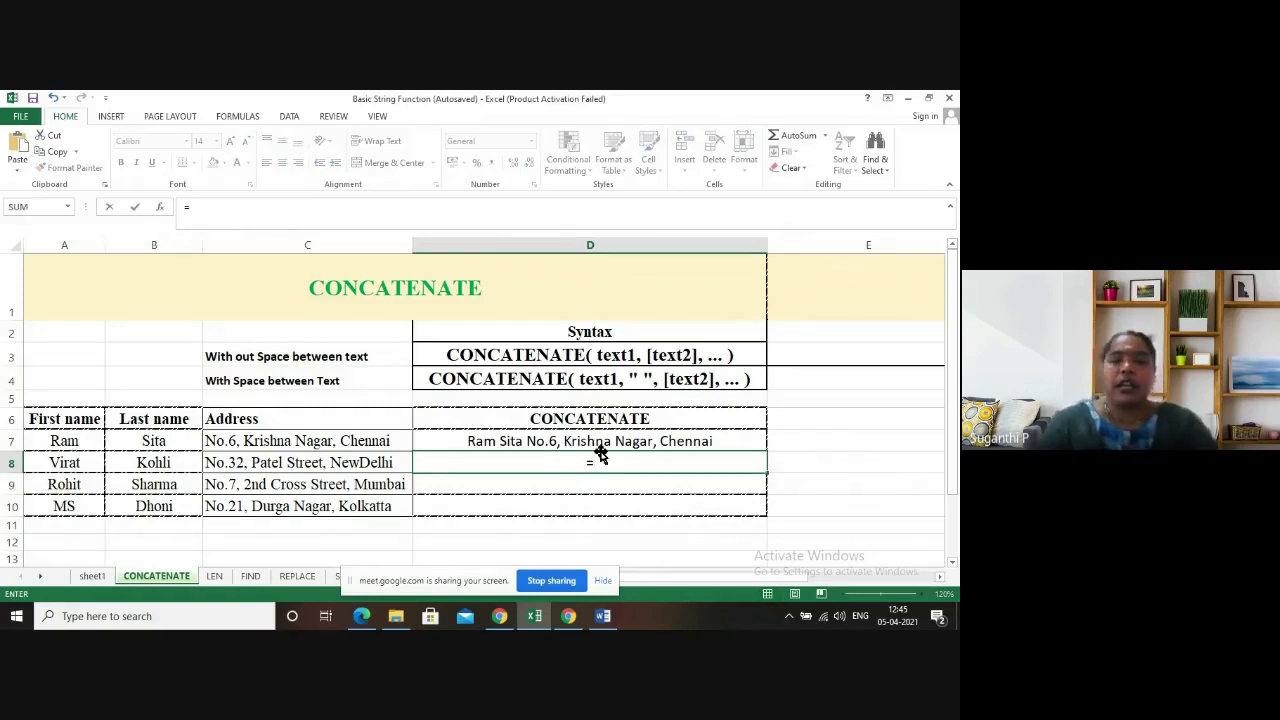
pyautogui.write('CONC')
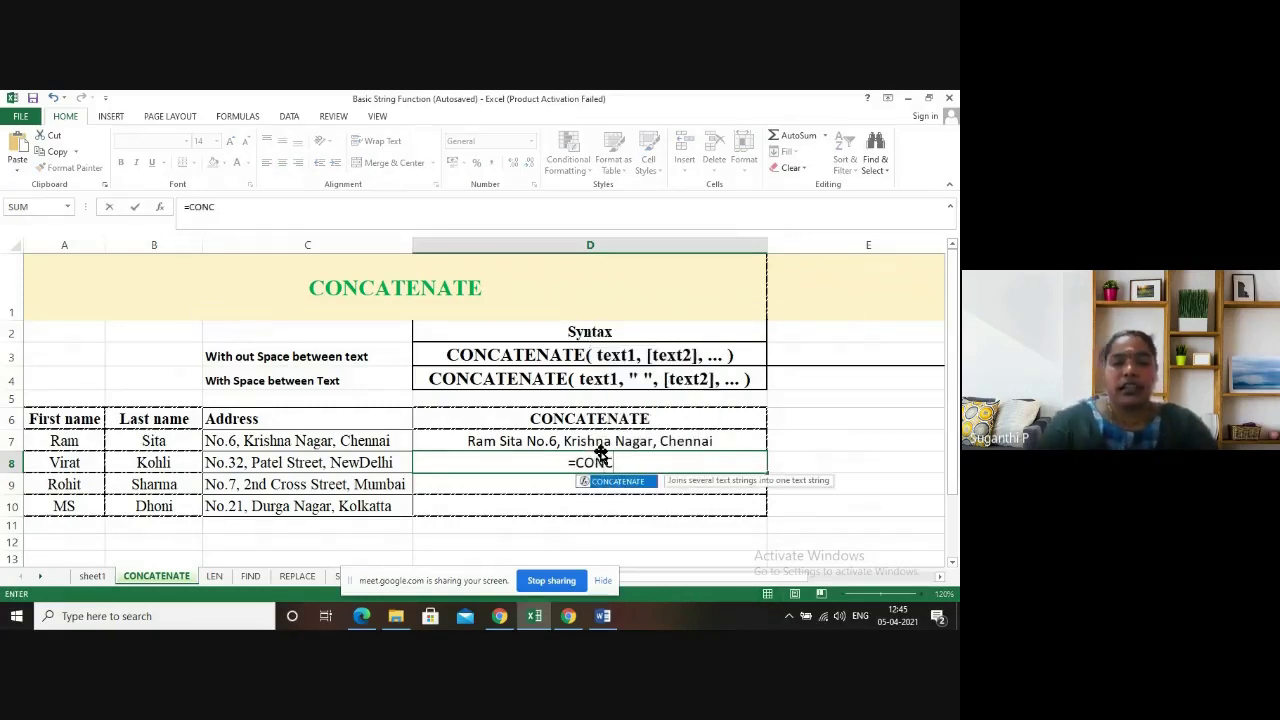
pyautogui.doubleClick(603, 482)
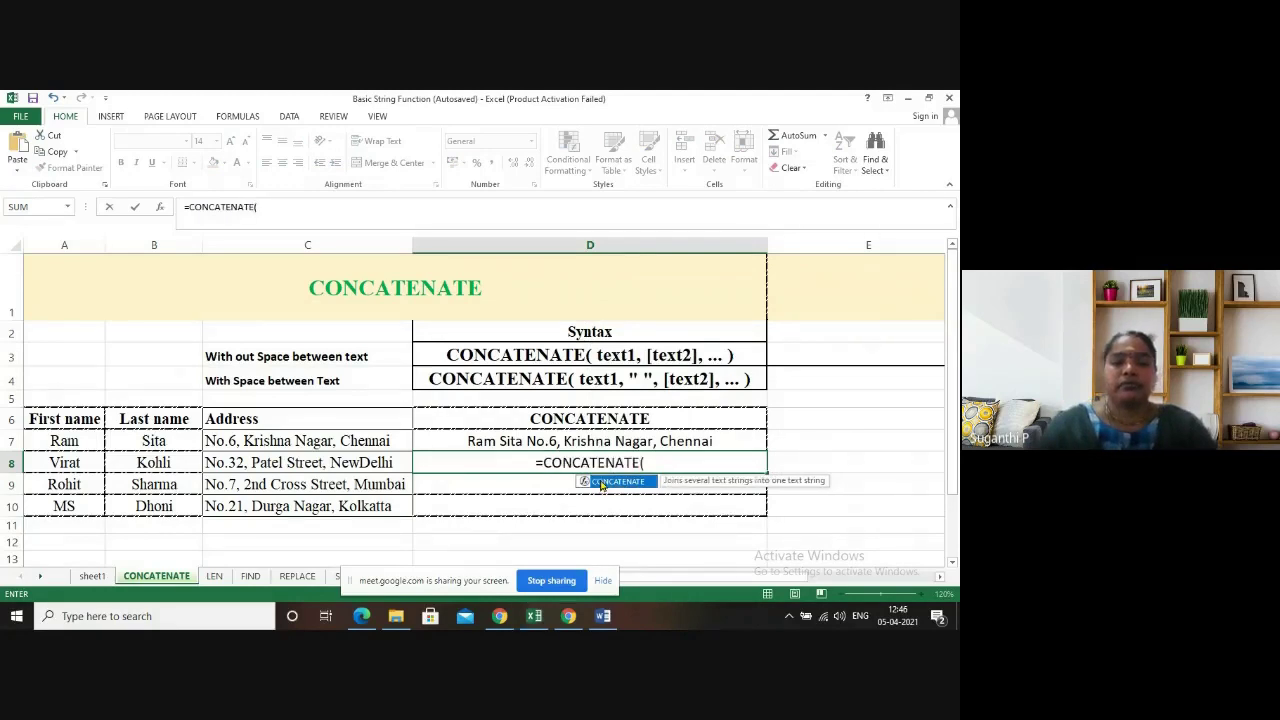
pyautogui.click(58, 463)
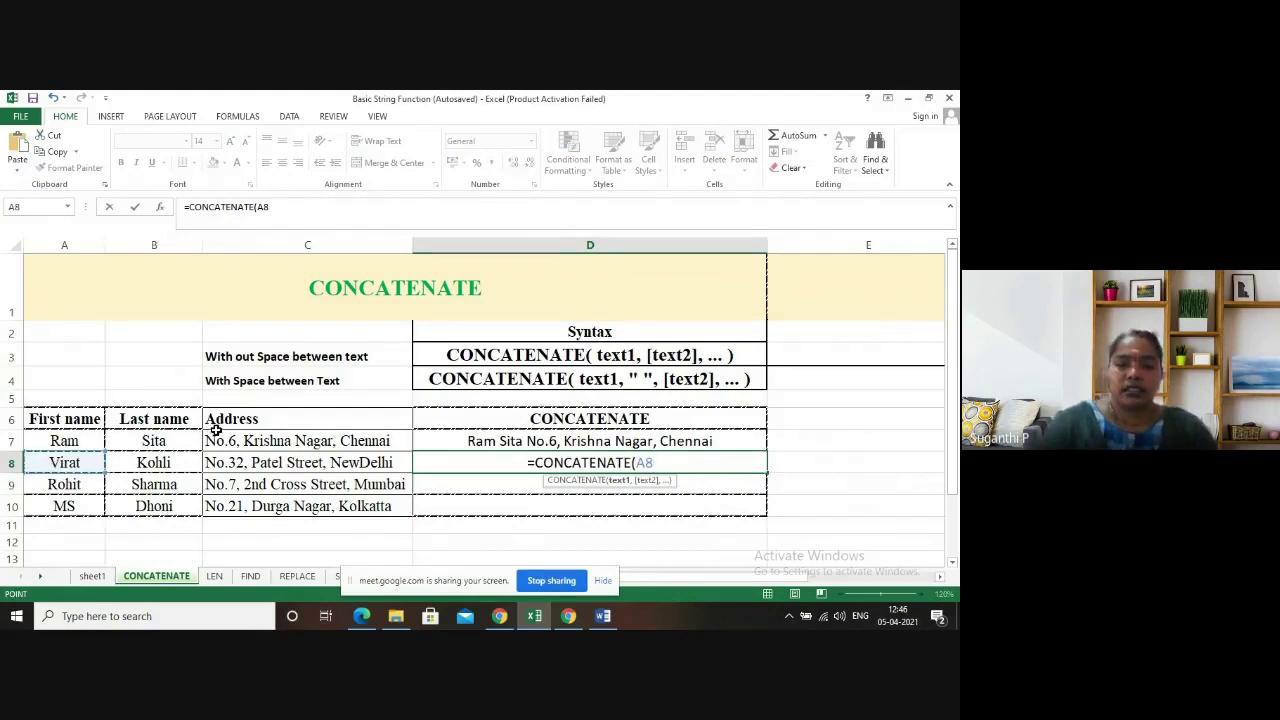
pyautogui.write(',')
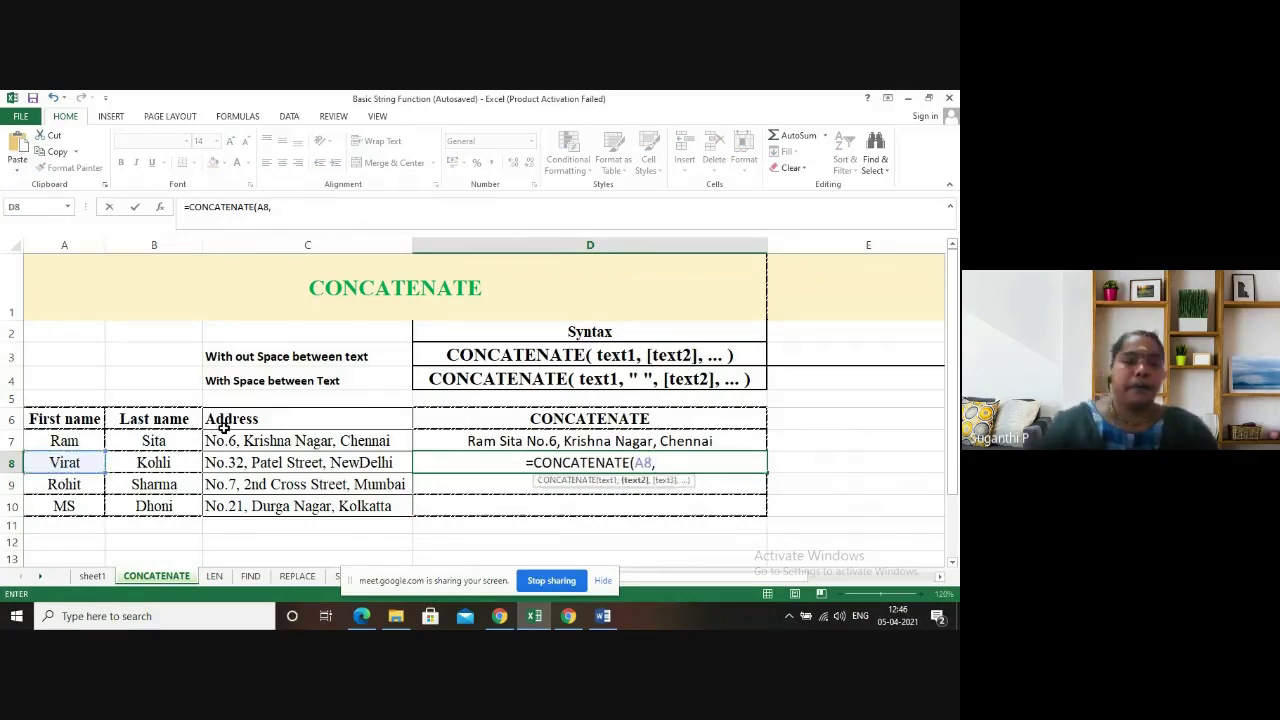
pyautogui.click(140, 458)
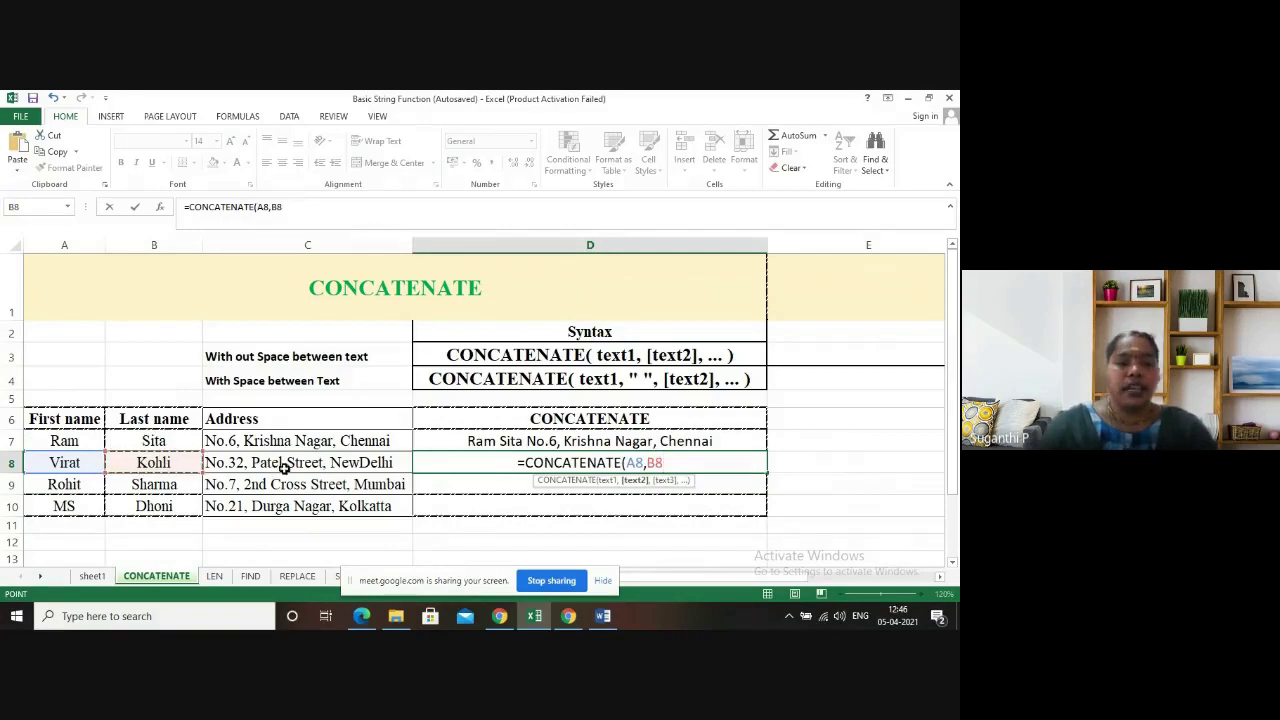
pyautogui.write(',')
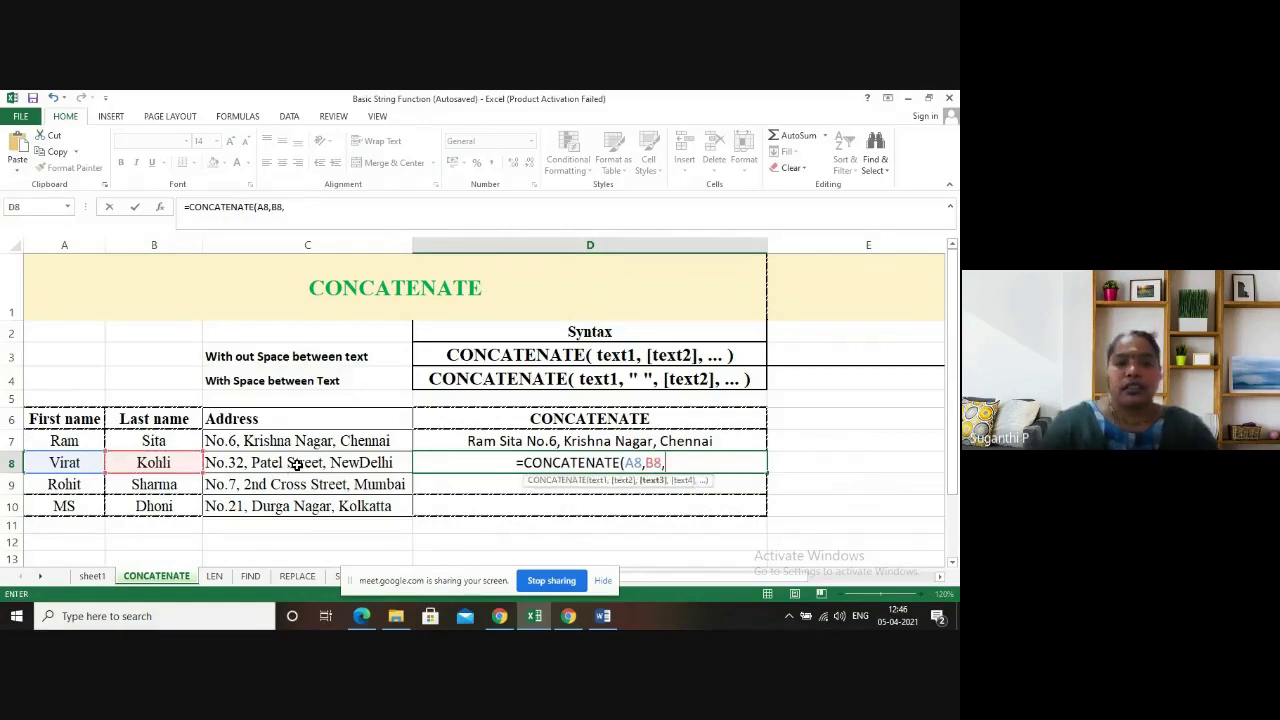
pyautogui.click(297, 463)
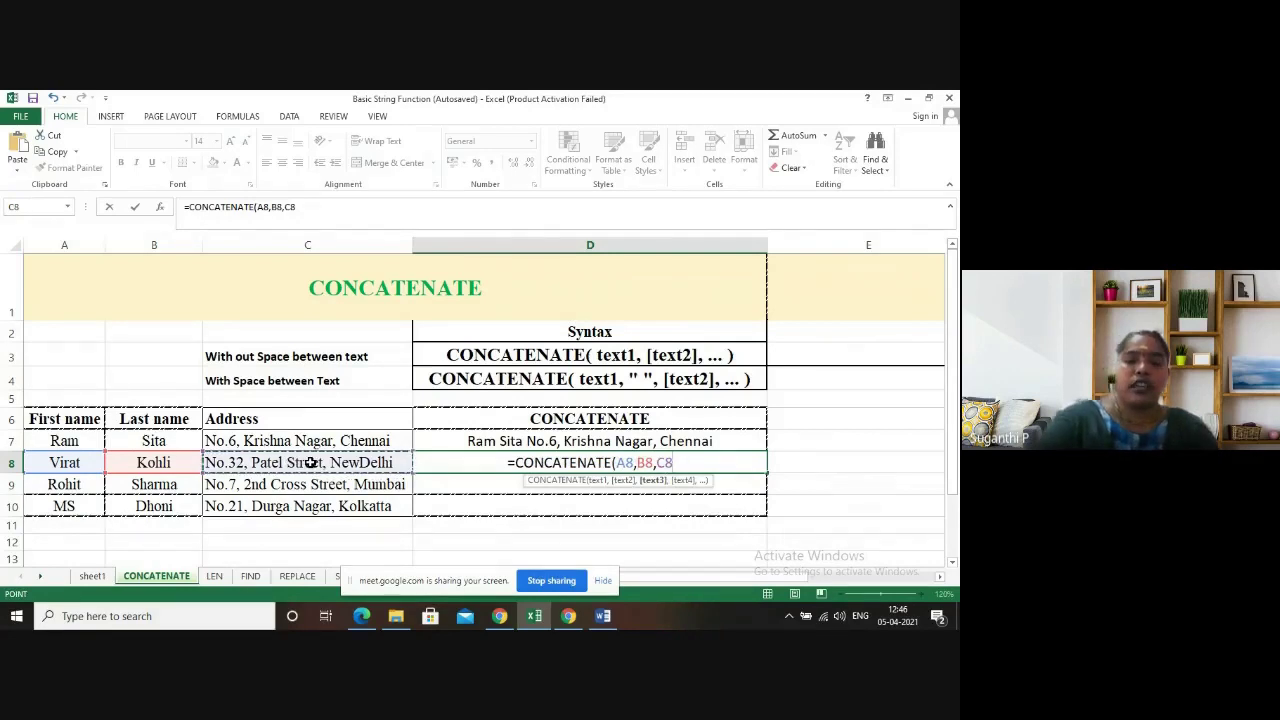
pyautogui.write(')')
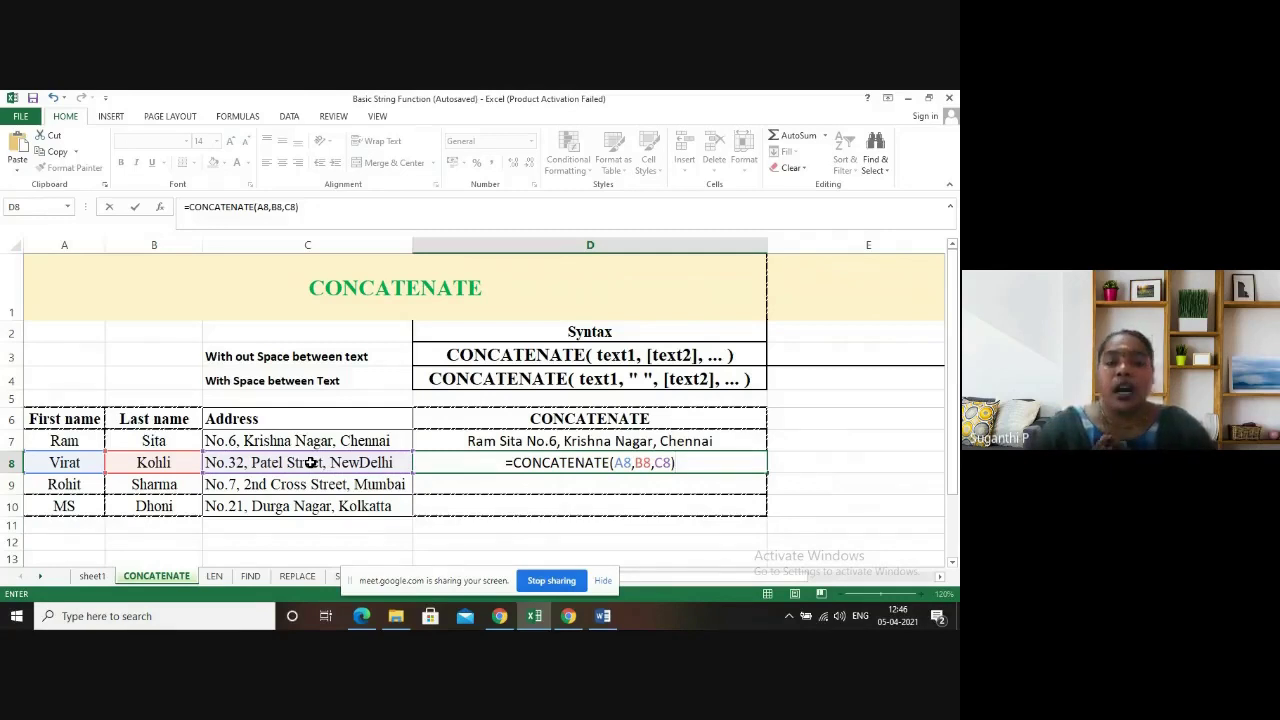
pyautogui.press('Return')
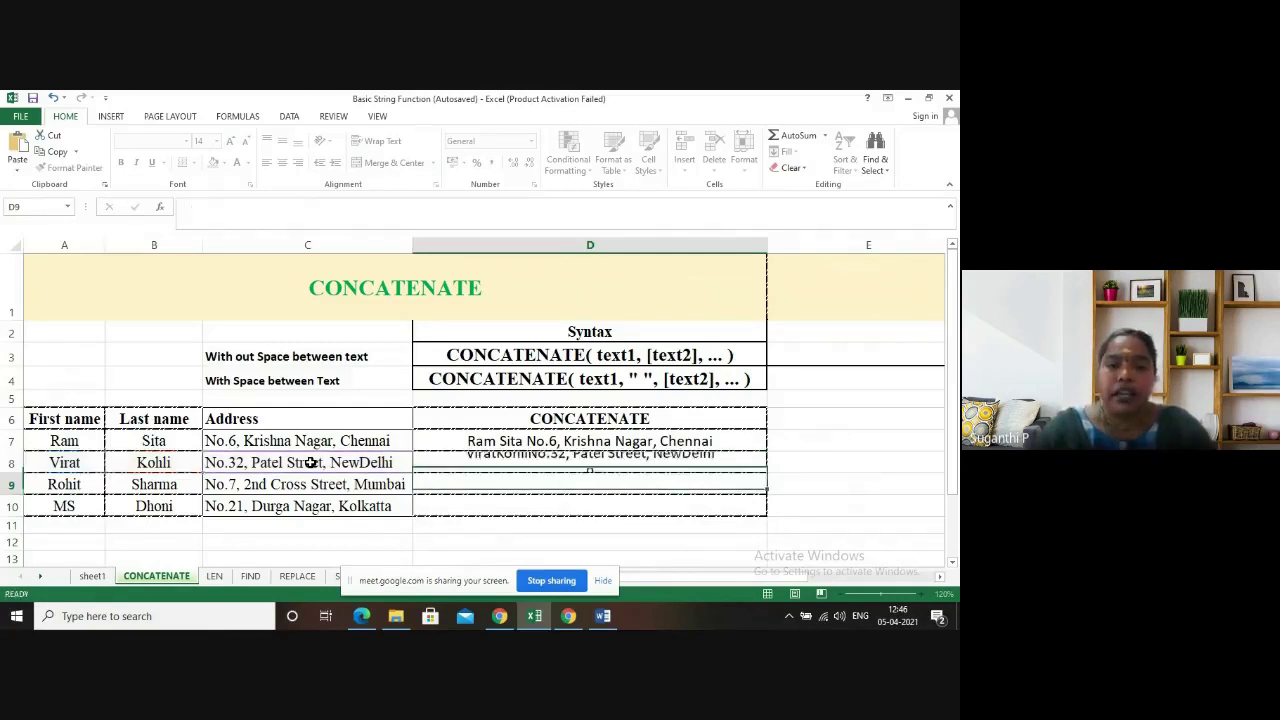
pyautogui.click(480, 457)
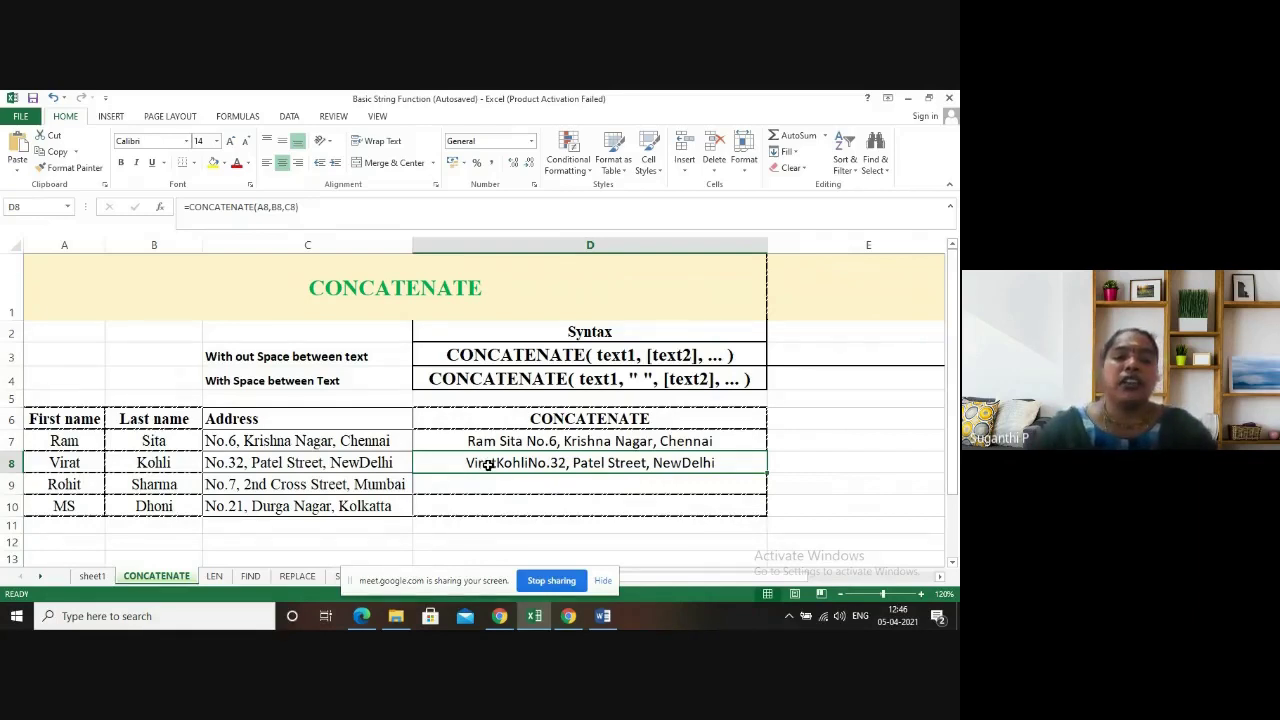
# Change D8's formula to =CONCATENATE(A8," ",B8," ",C8) so the parts are space-separated.
pyautogui.click(270, 206)
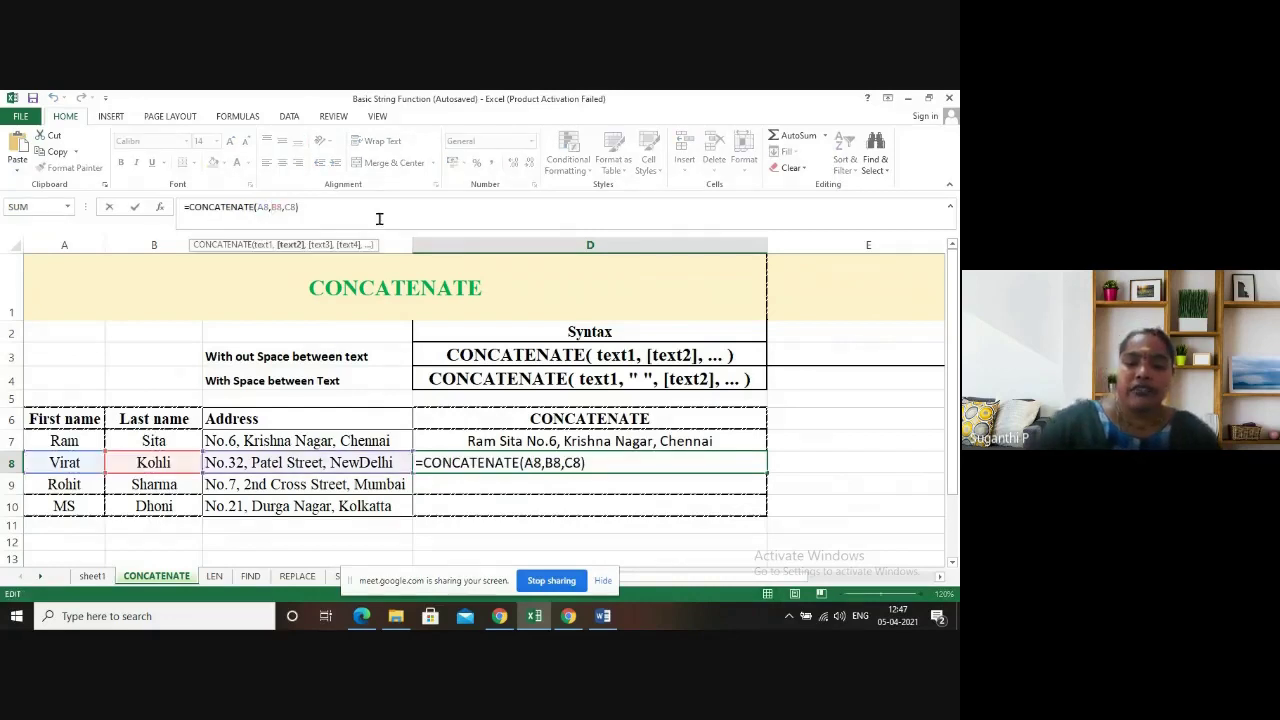
pyautogui.write('"')
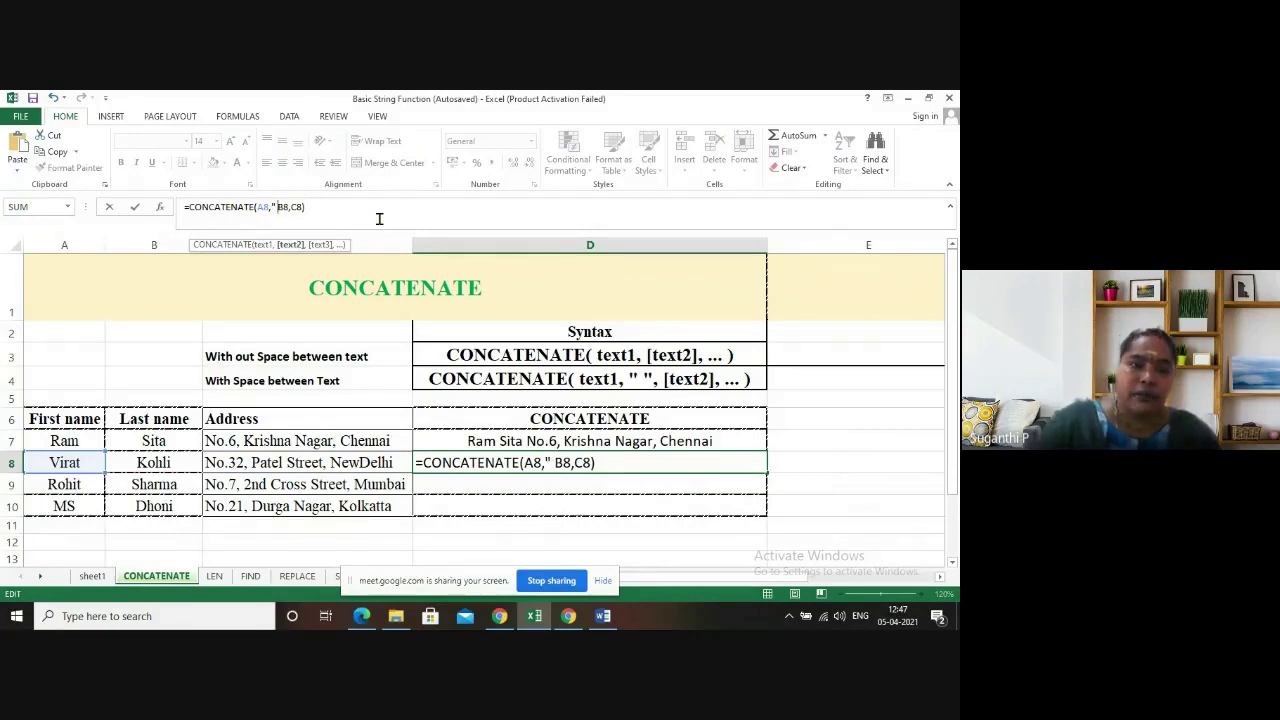
pyautogui.write(' "')
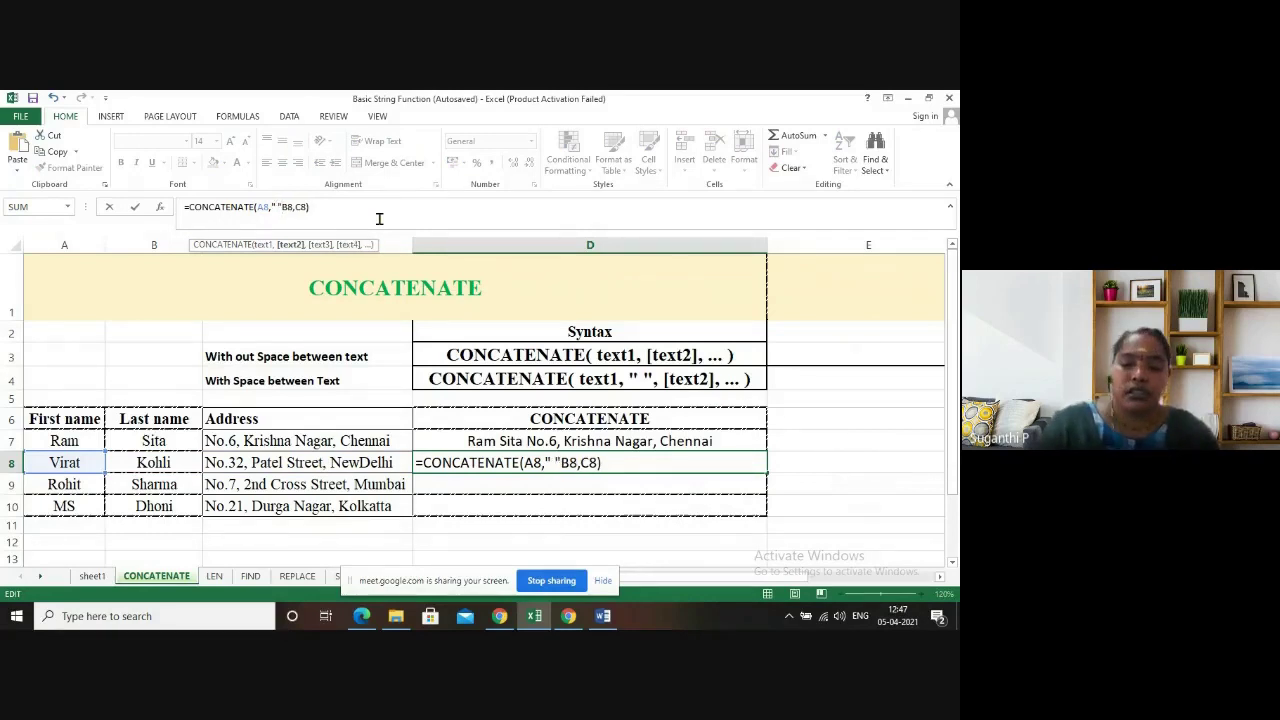
pyautogui.write(',')
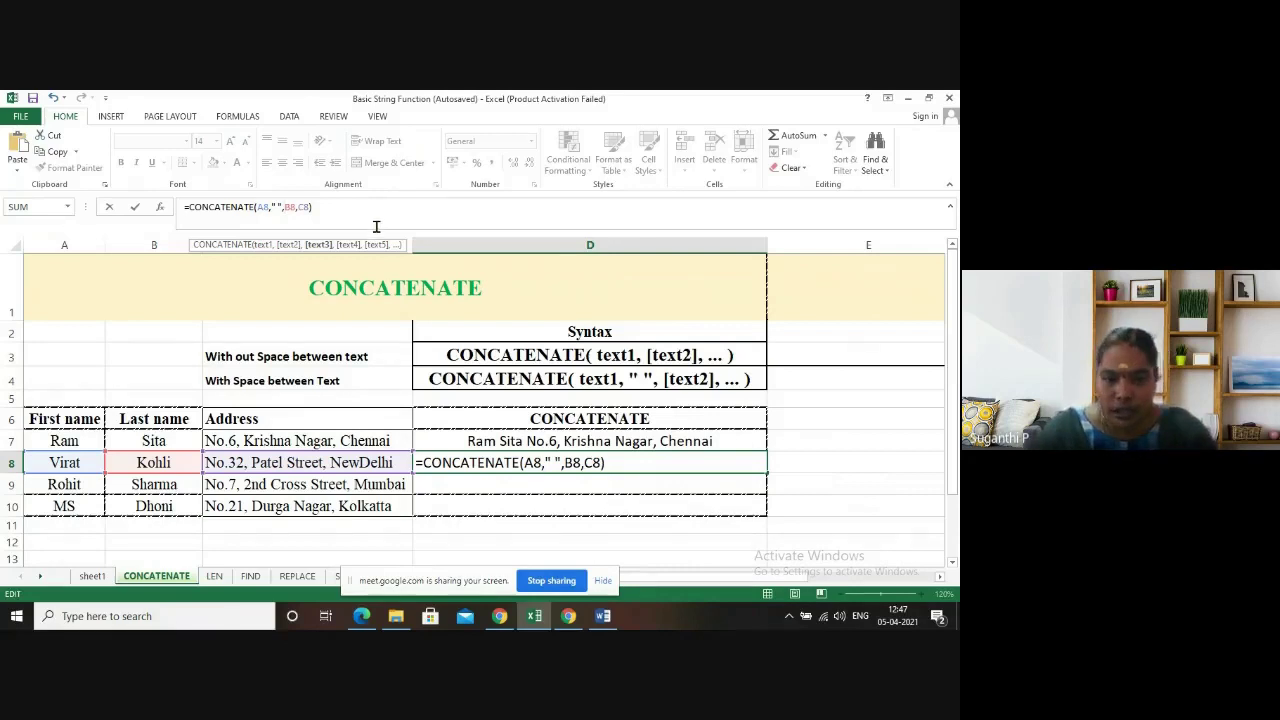
pyautogui.click(296, 207)
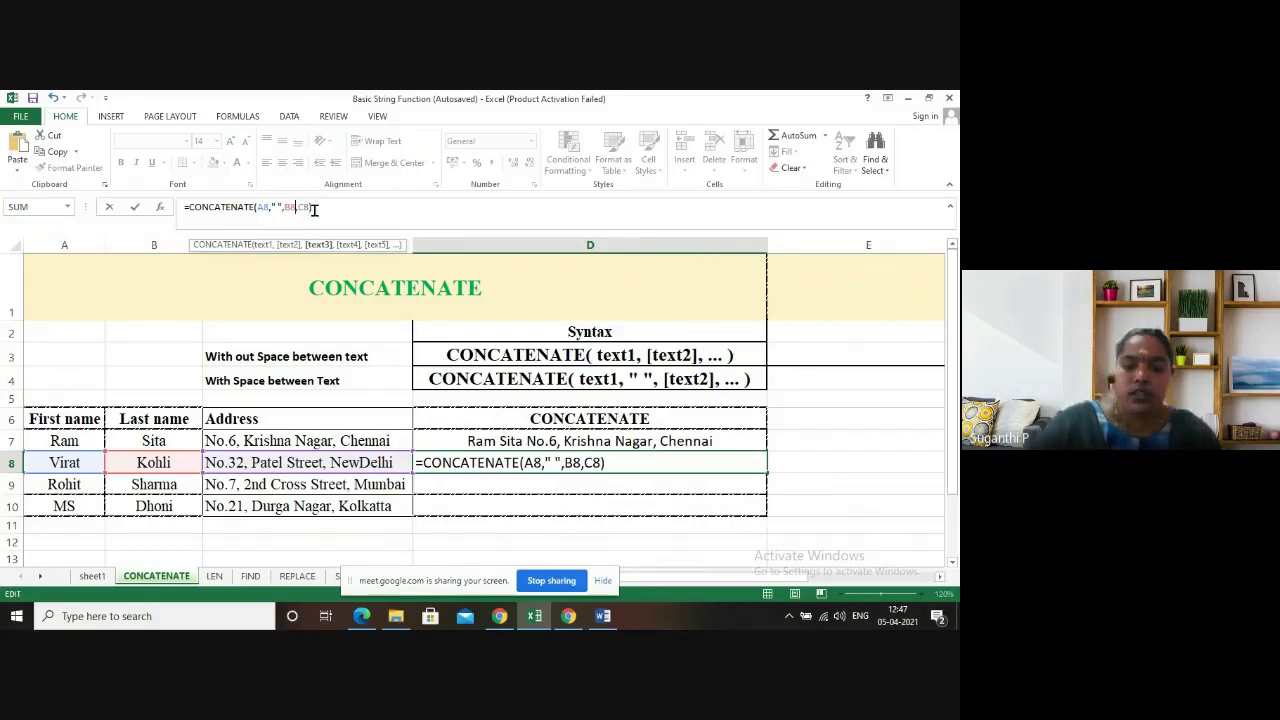
pyautogui.write('"')
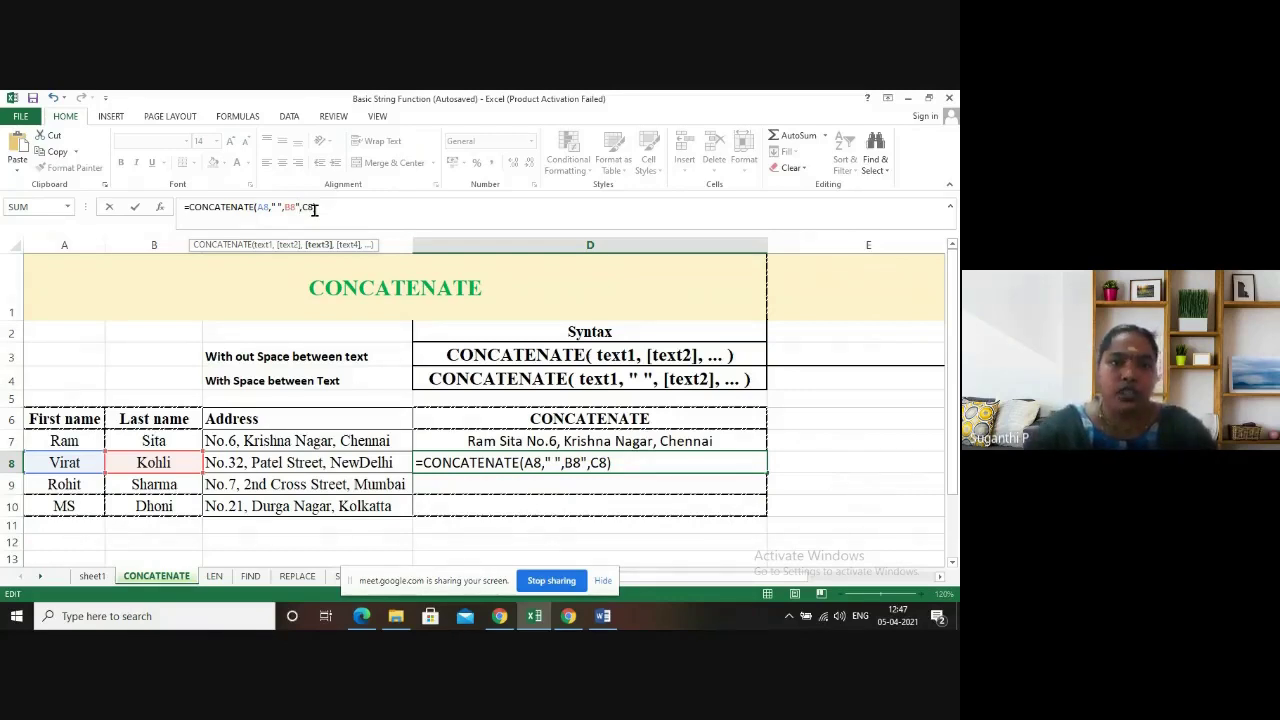
pyautogui.press('Left')
pyautogui.press('Left')
pyautogui.press('Left')
pyautogui.press('Left')
pyautogui.press('BackSpace')
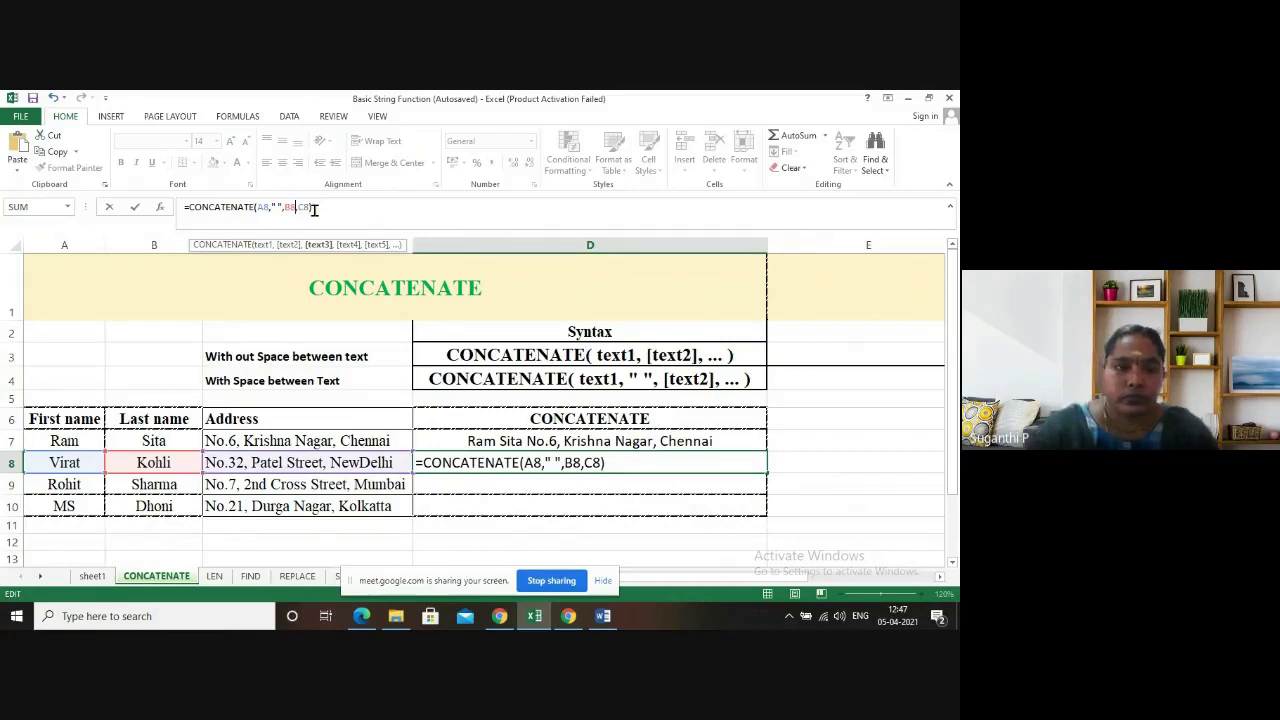
pyautogui.press('Right')
pyautogui.write('"')
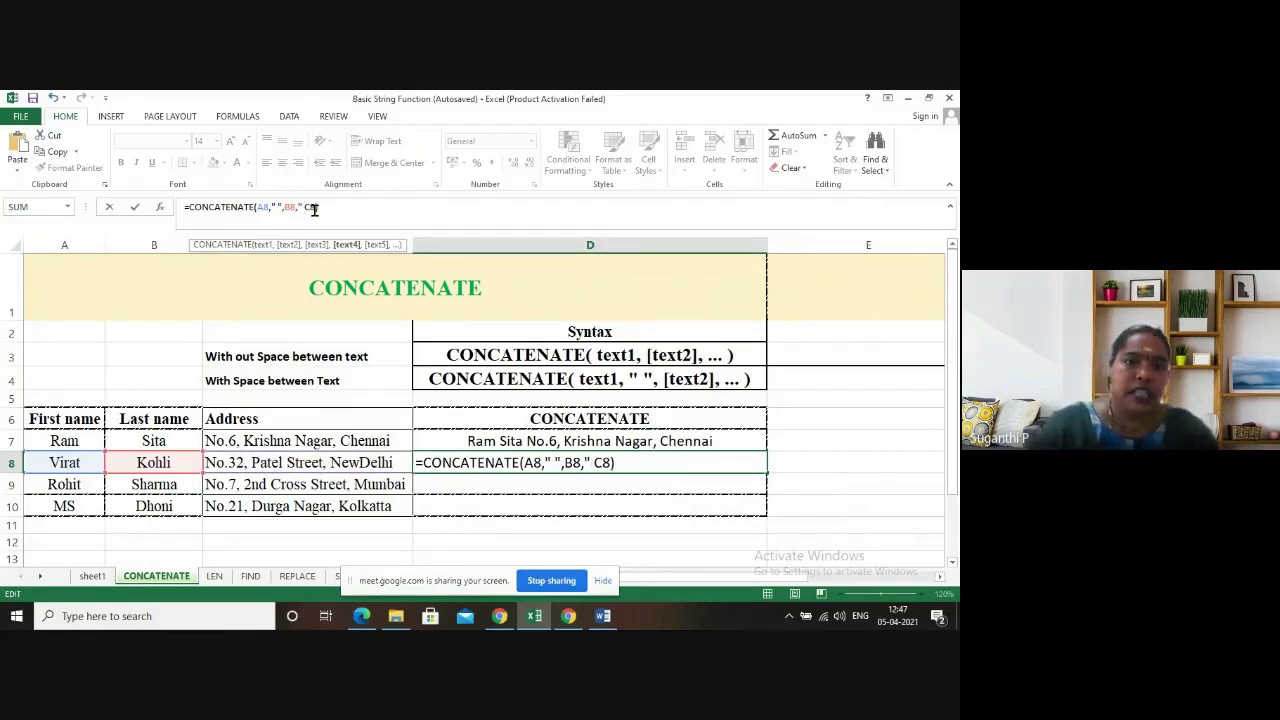
pyautogui.write(' "')
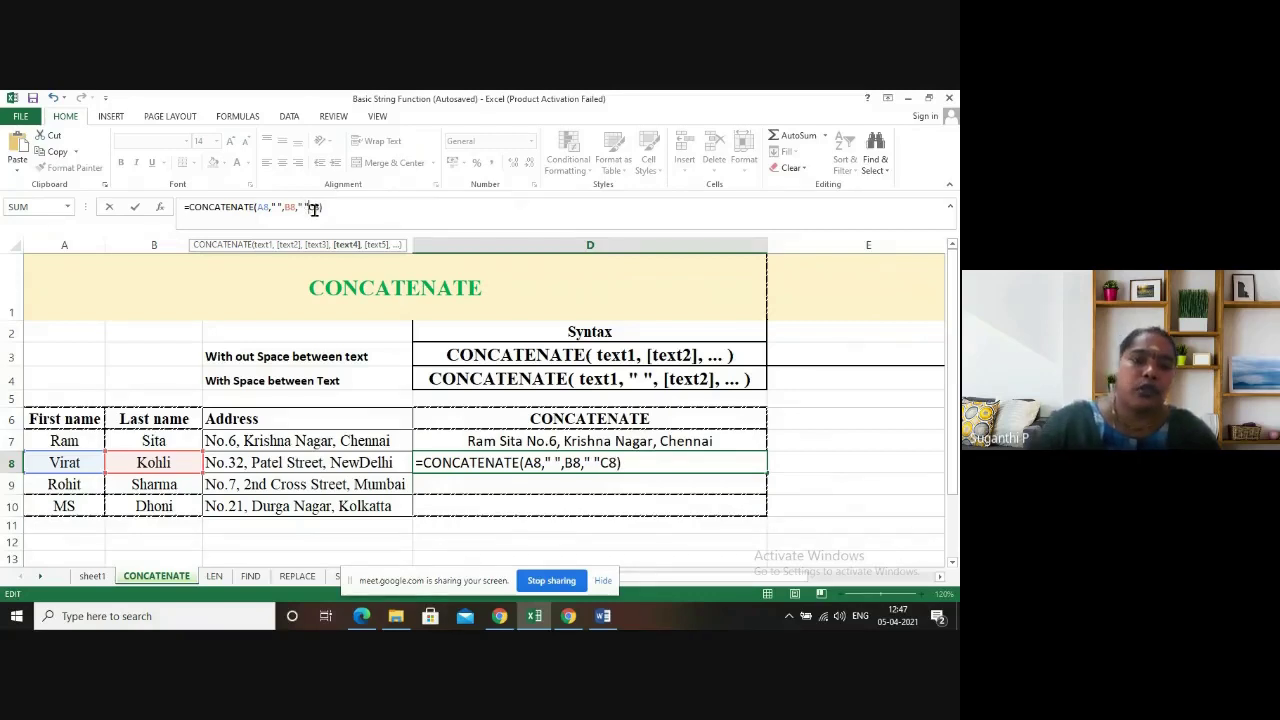
pyautogui.write(',')
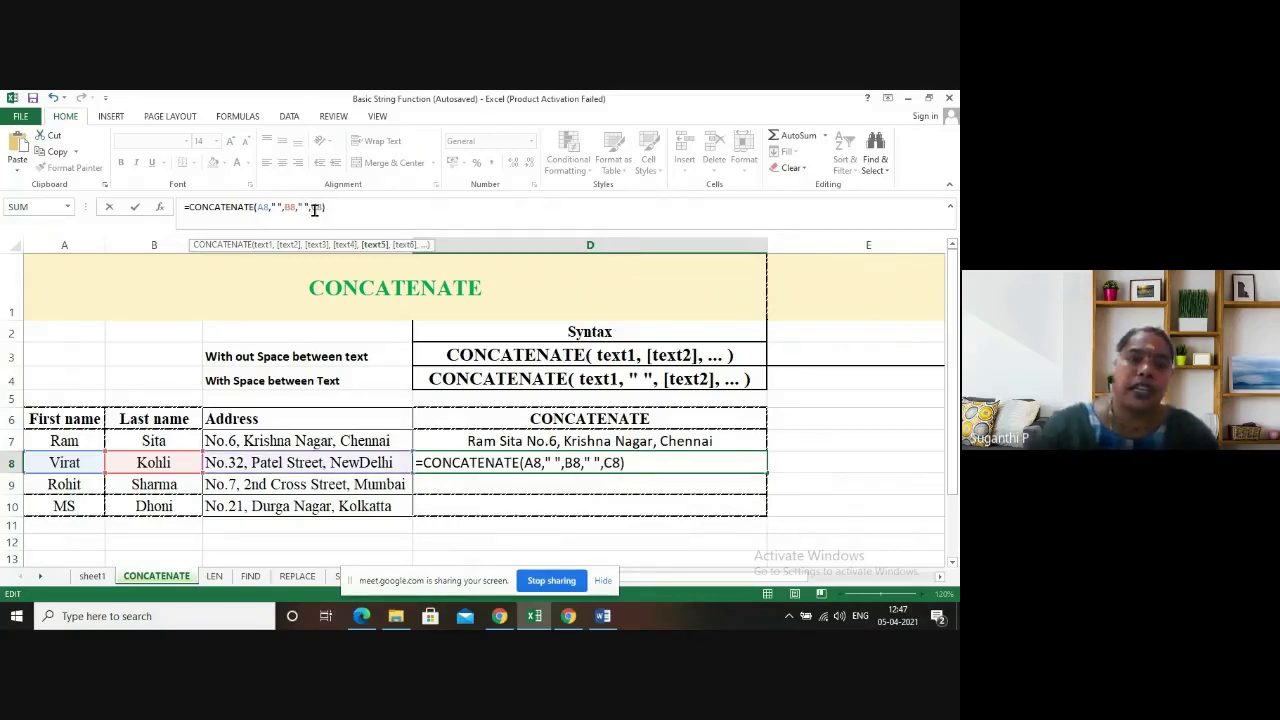
pyautogui.click(375, 213)
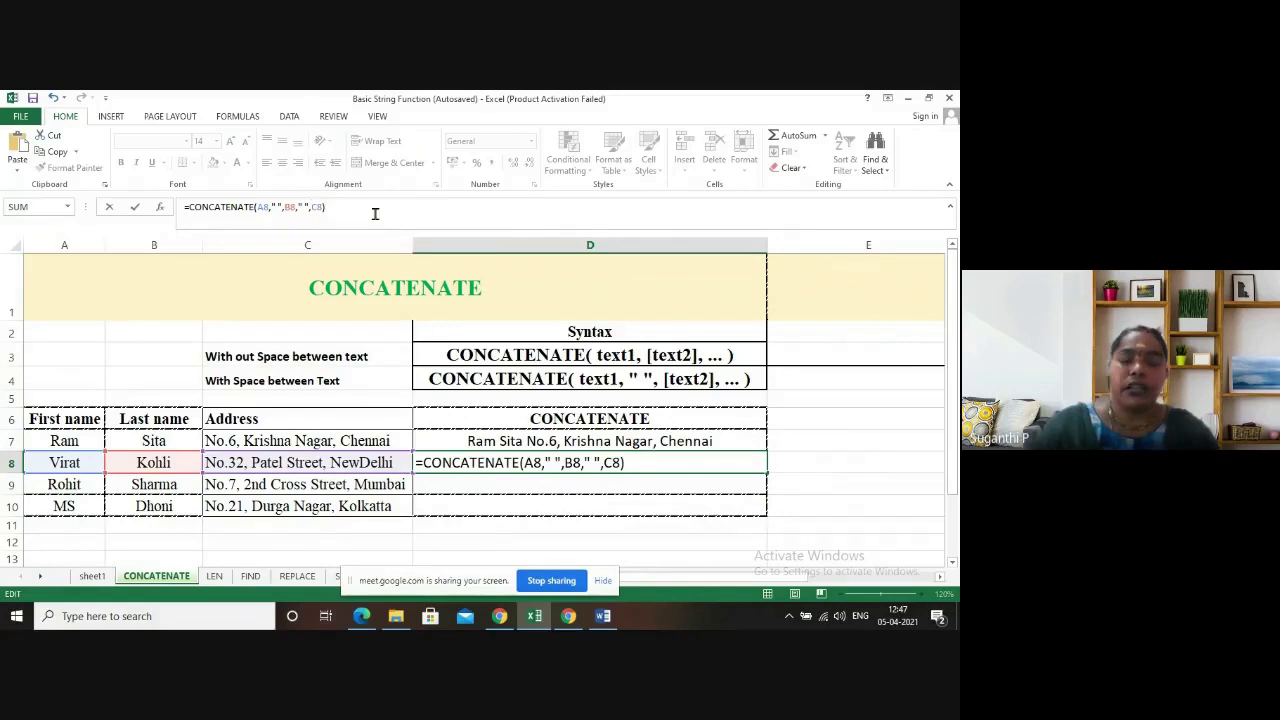
pyautogui.press('Return')
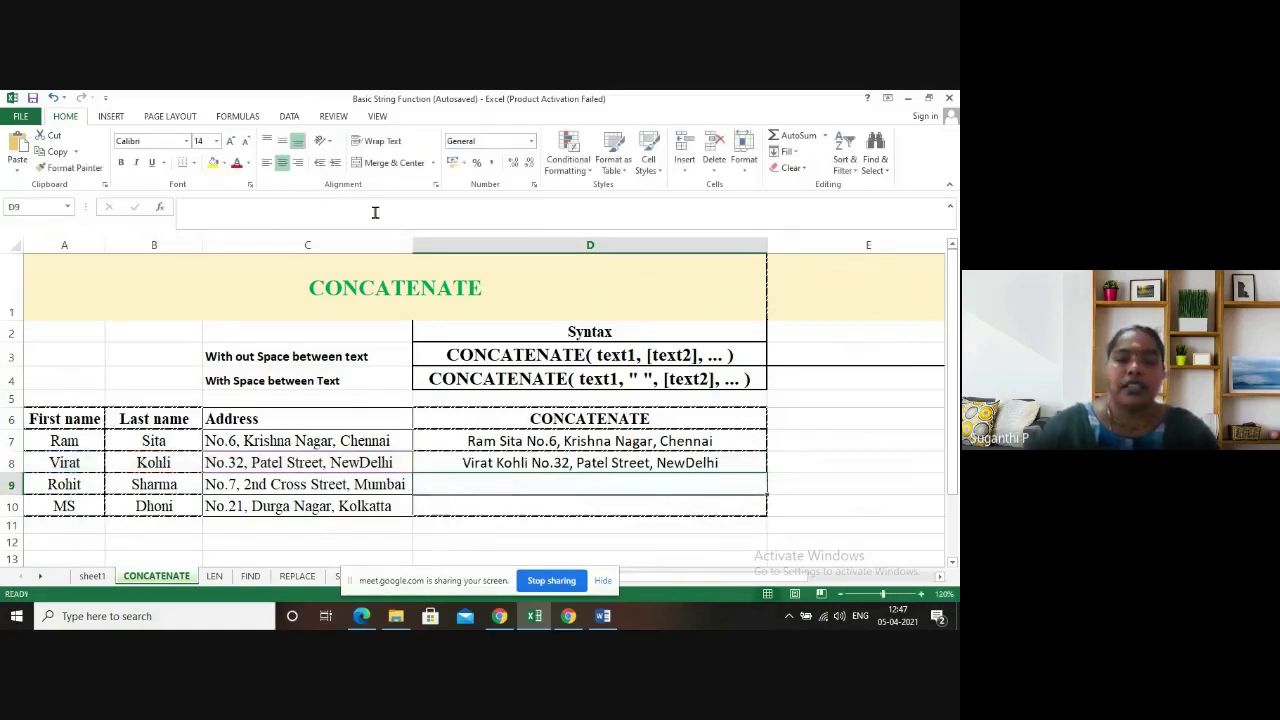
pyautogui.click(538, 462)
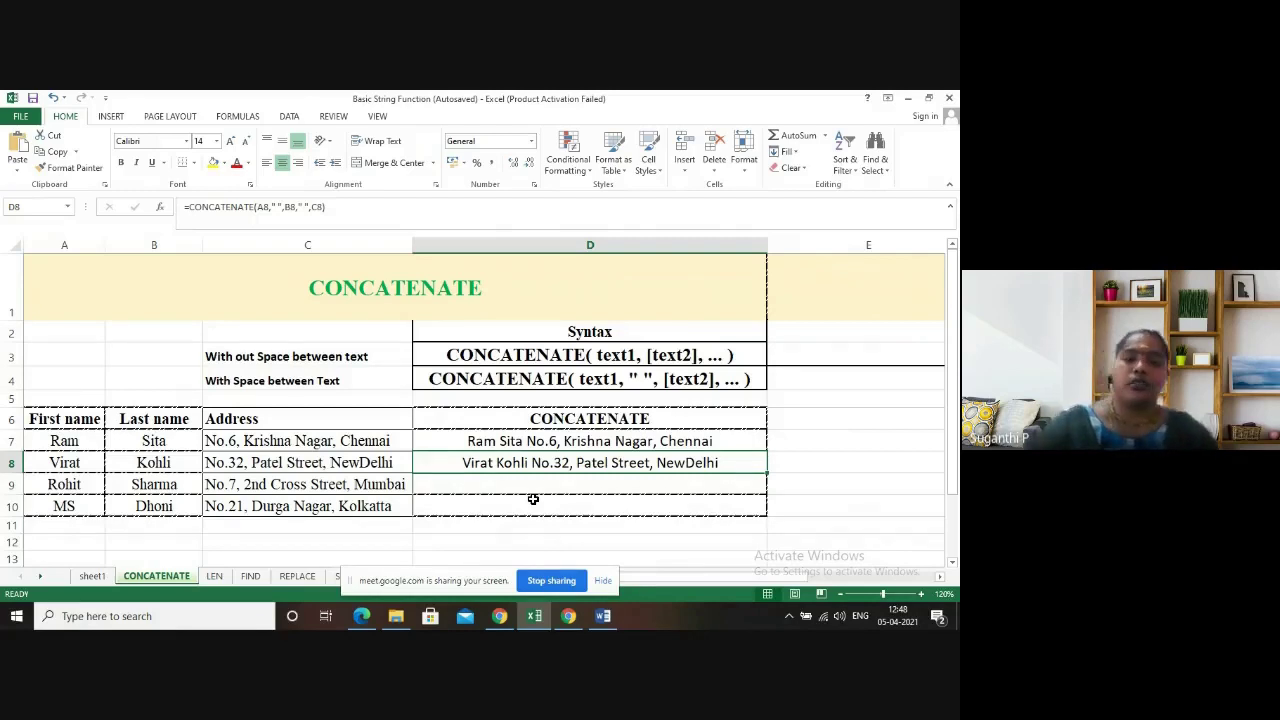
pyautogui.click(488, 485)
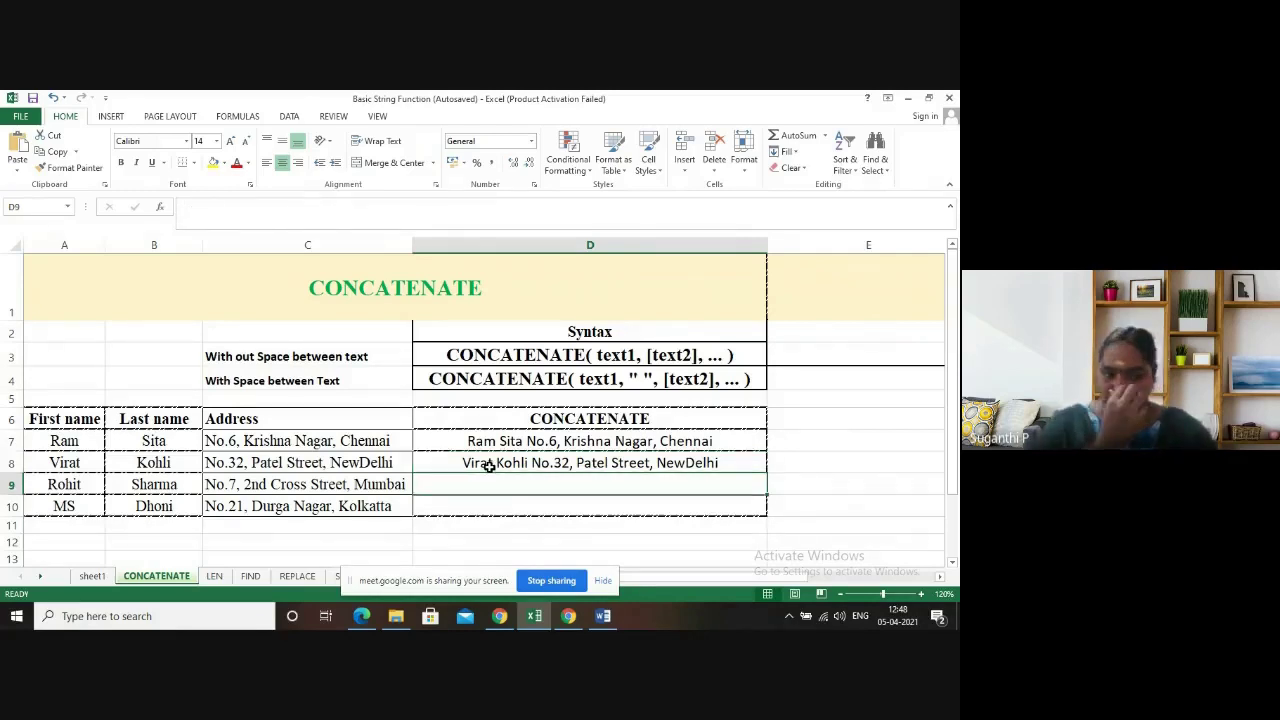
# Enter =CONCATENATE(A9," ",B9," ",C9) in D9 to join row 9 with spaces.
pyautogui.write('=')
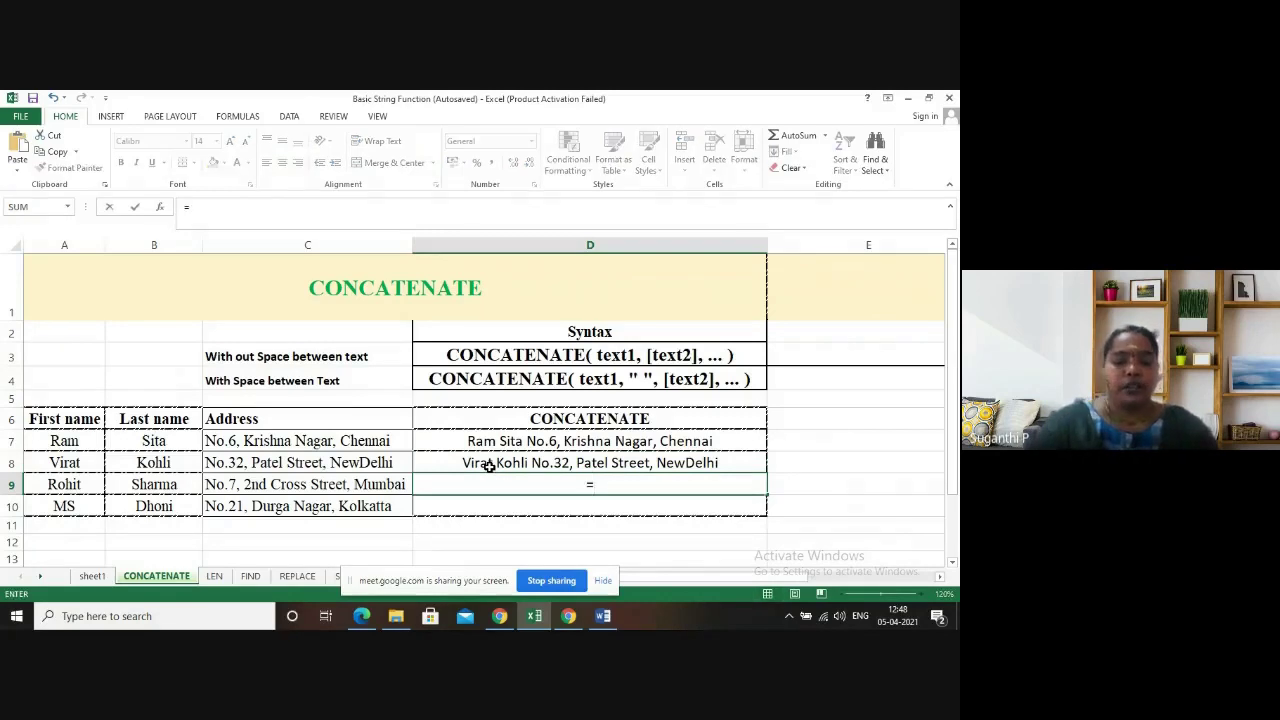
pyautogui.write('CONC')
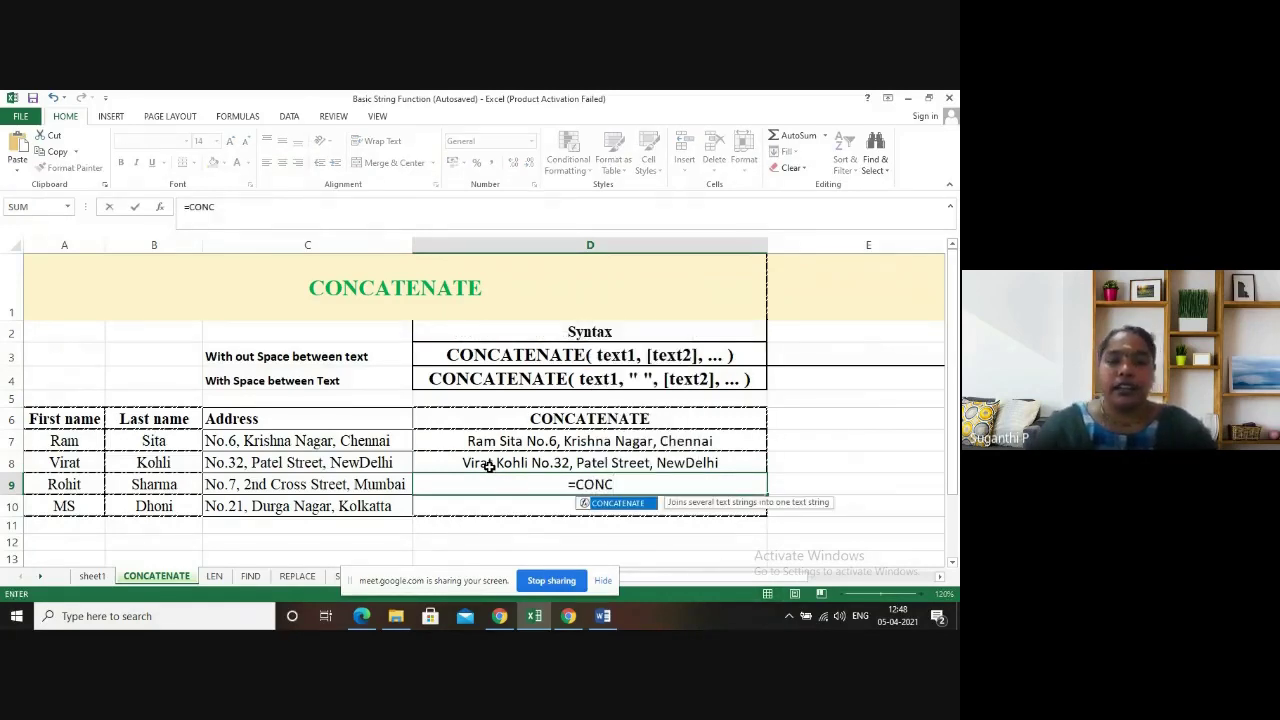
pyautogui.doubleClick(605, 503)
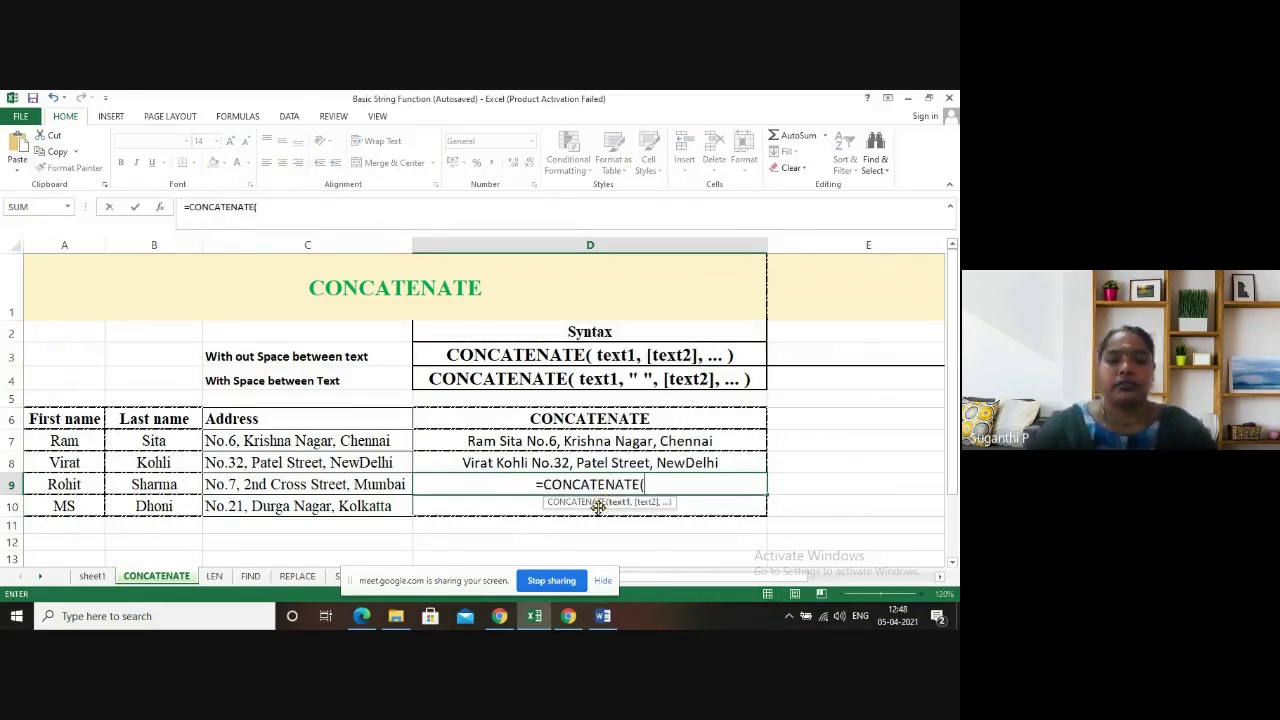
pyautogui.click(76, 487)
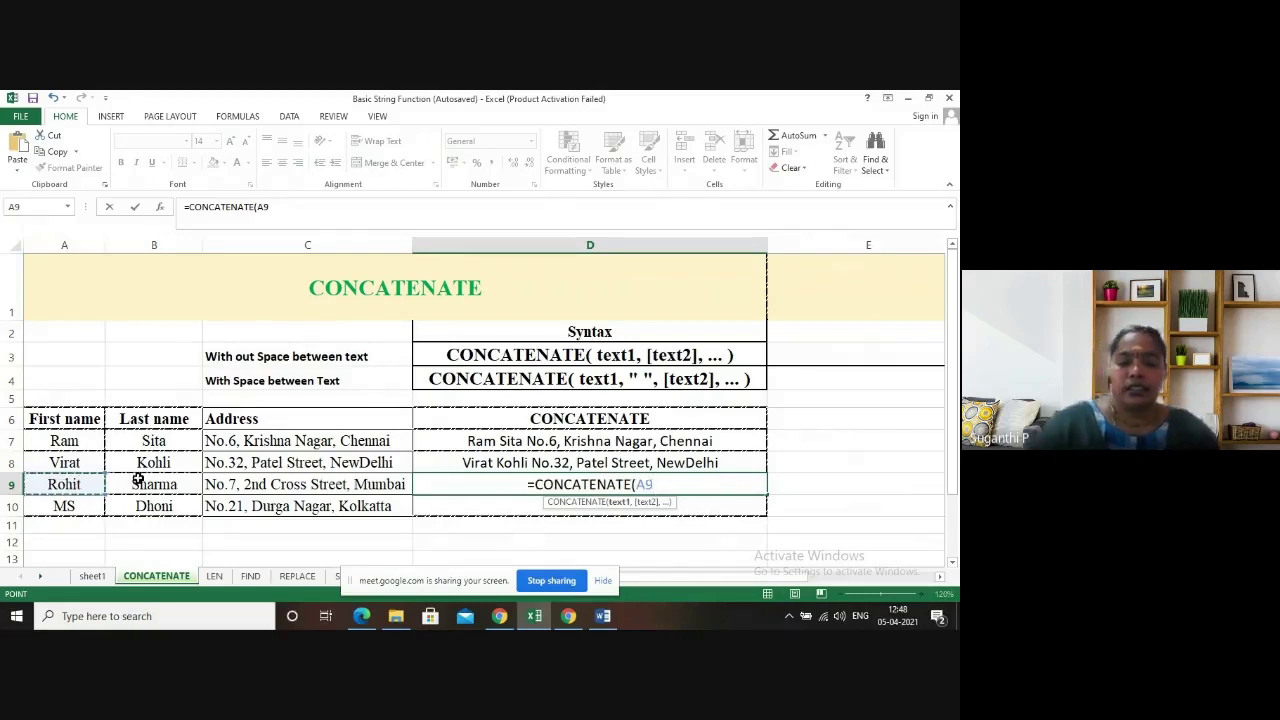
pyautogui.write(',"')
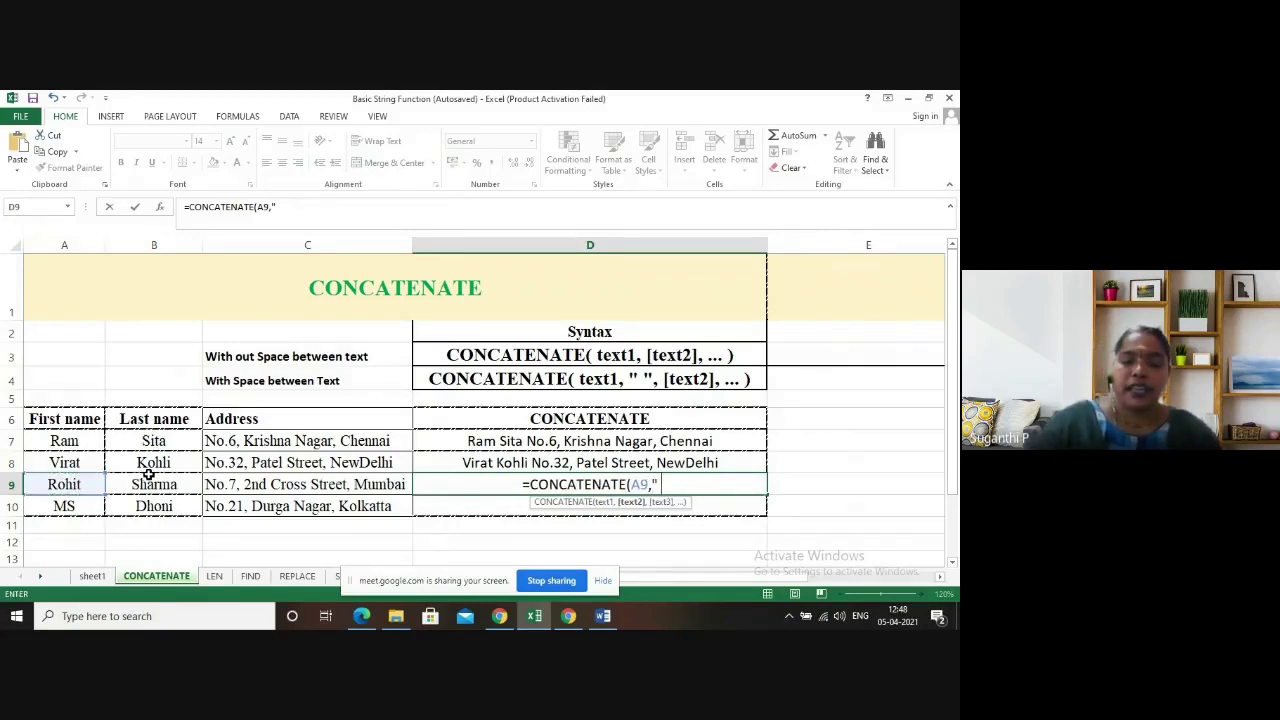
pyautogui.write(' ",')
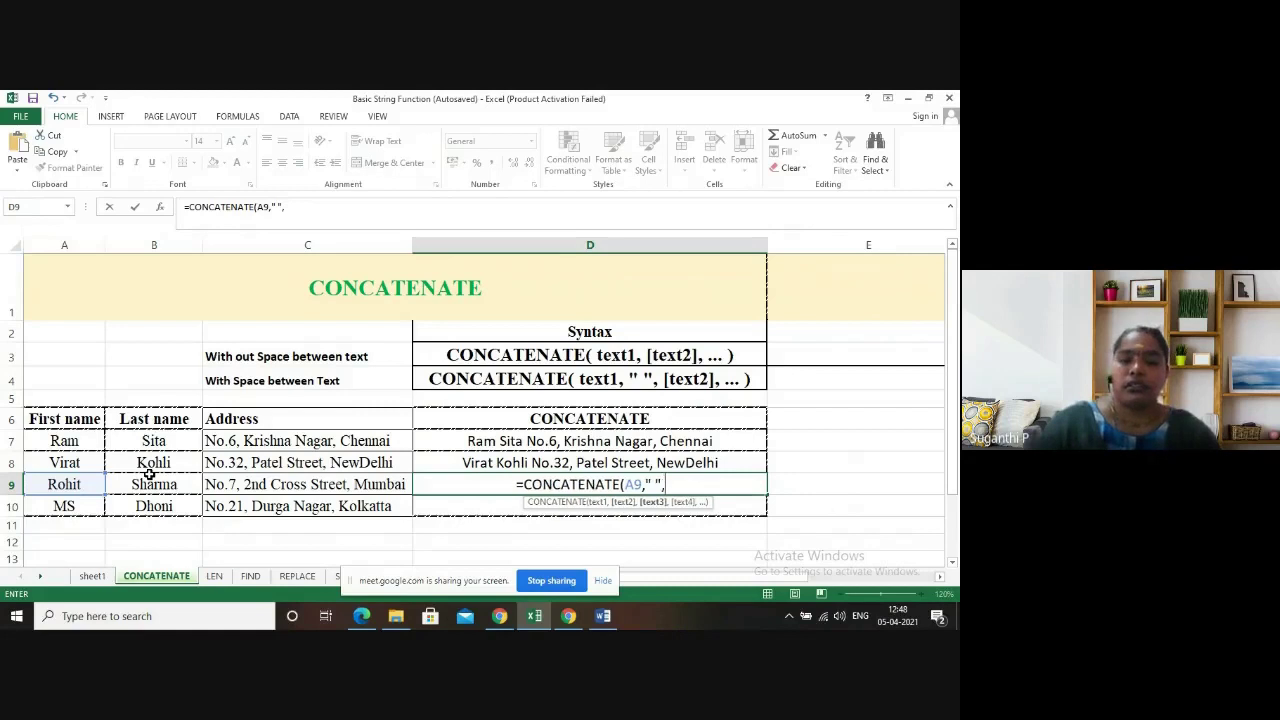
pyautogui.click(150, 478)
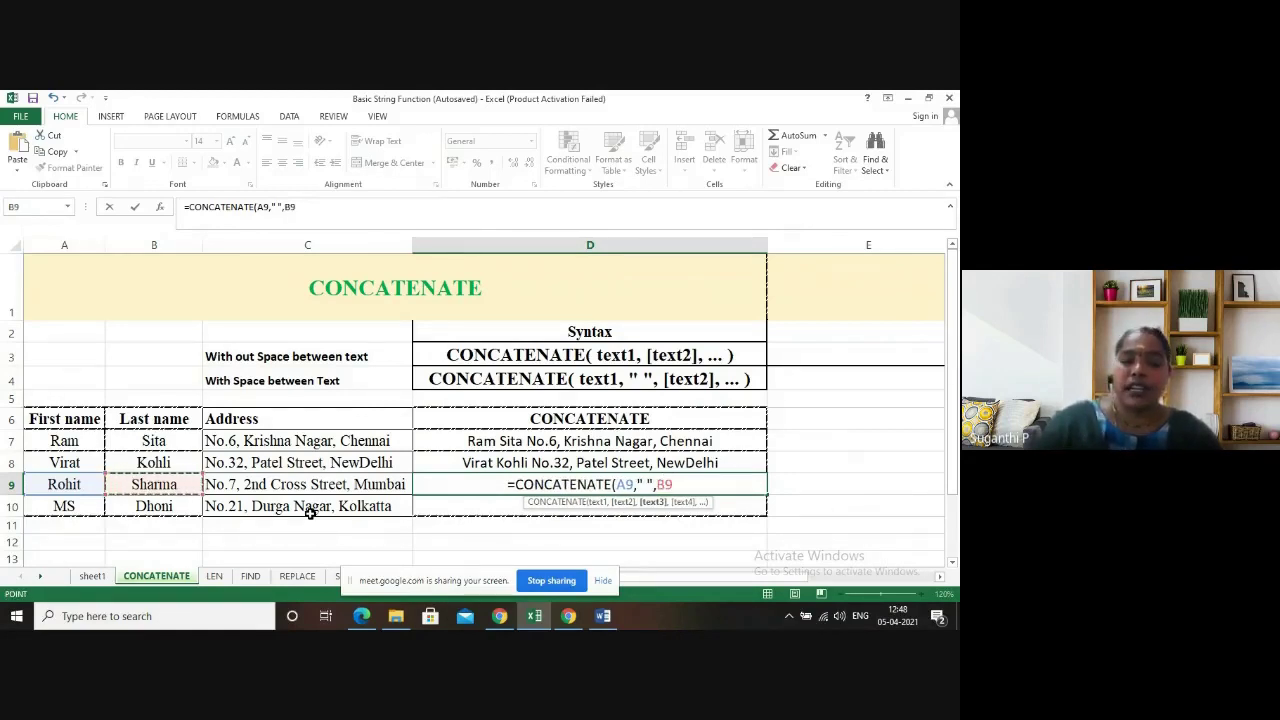
pyautogui.write(',')
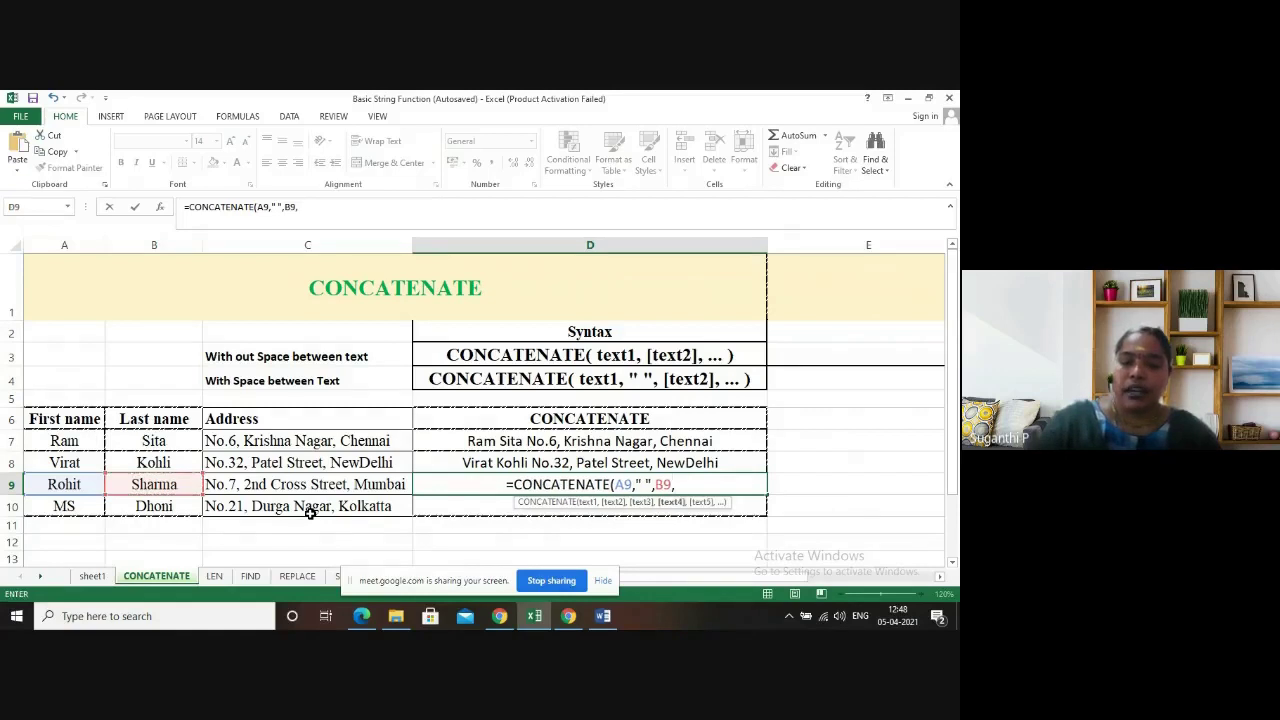
pyautogui.write('"')
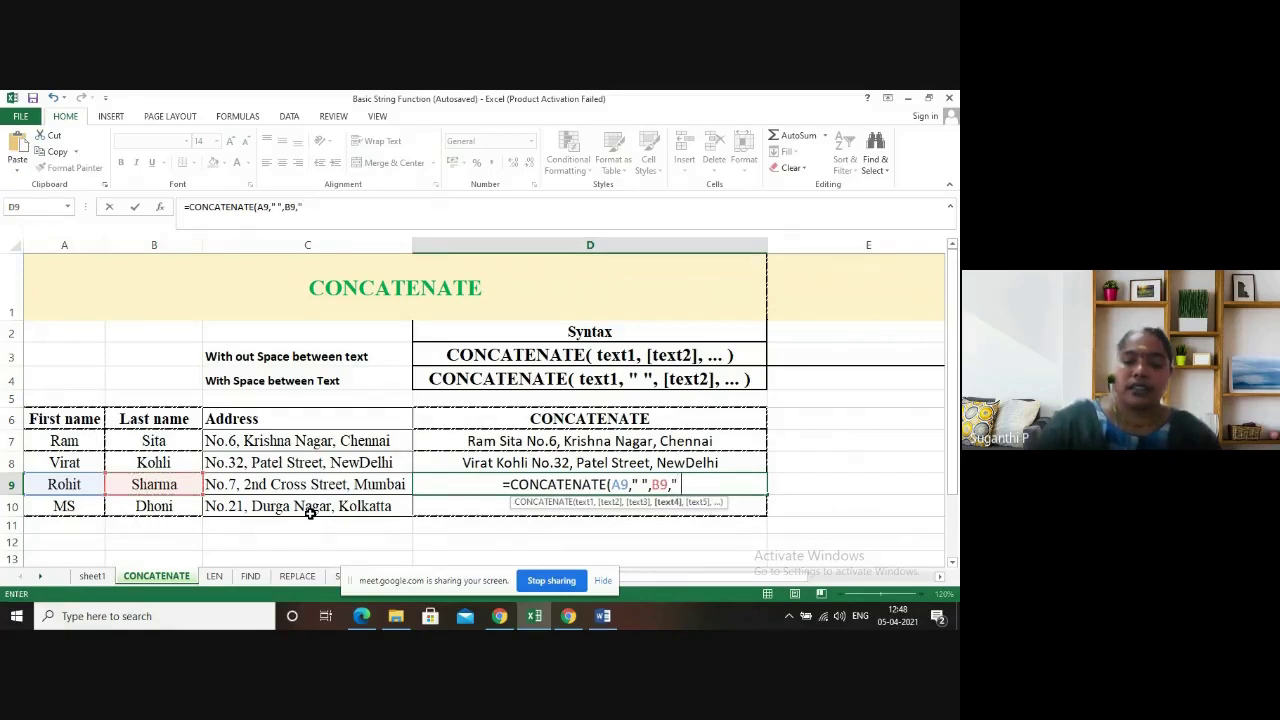
pyautogui.write(' ",')
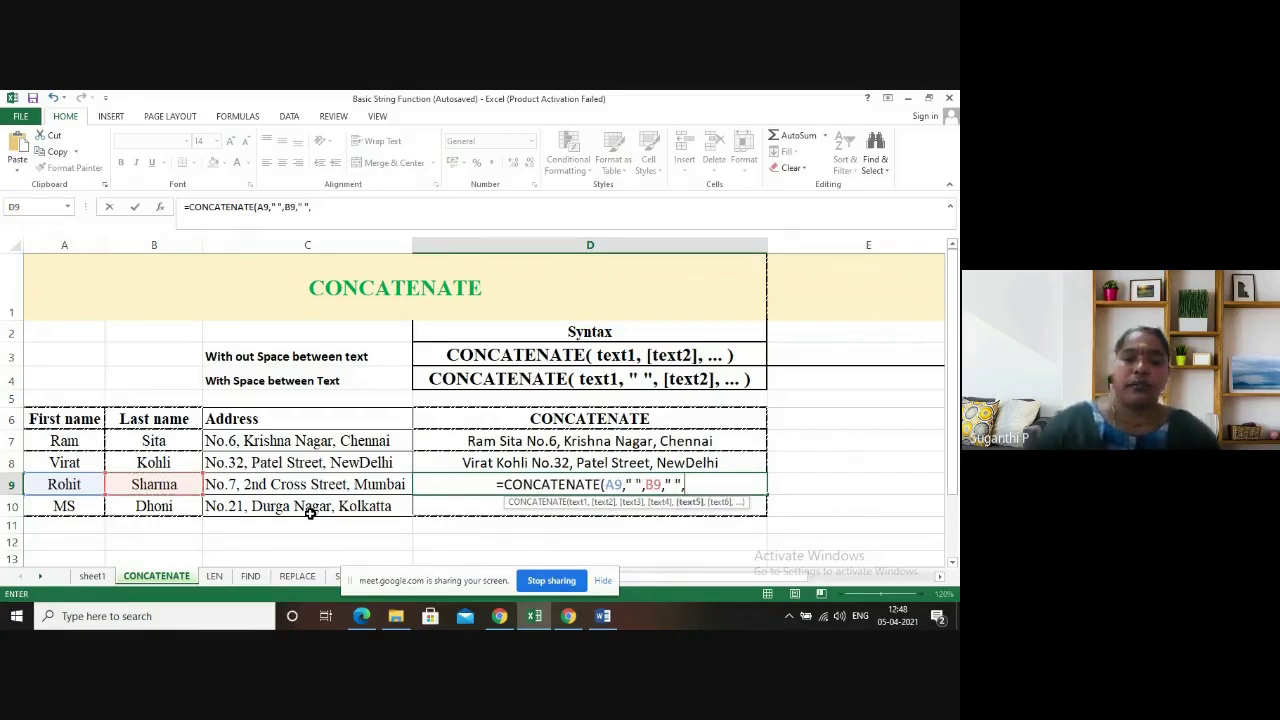
pyautogui.click(245, 484)
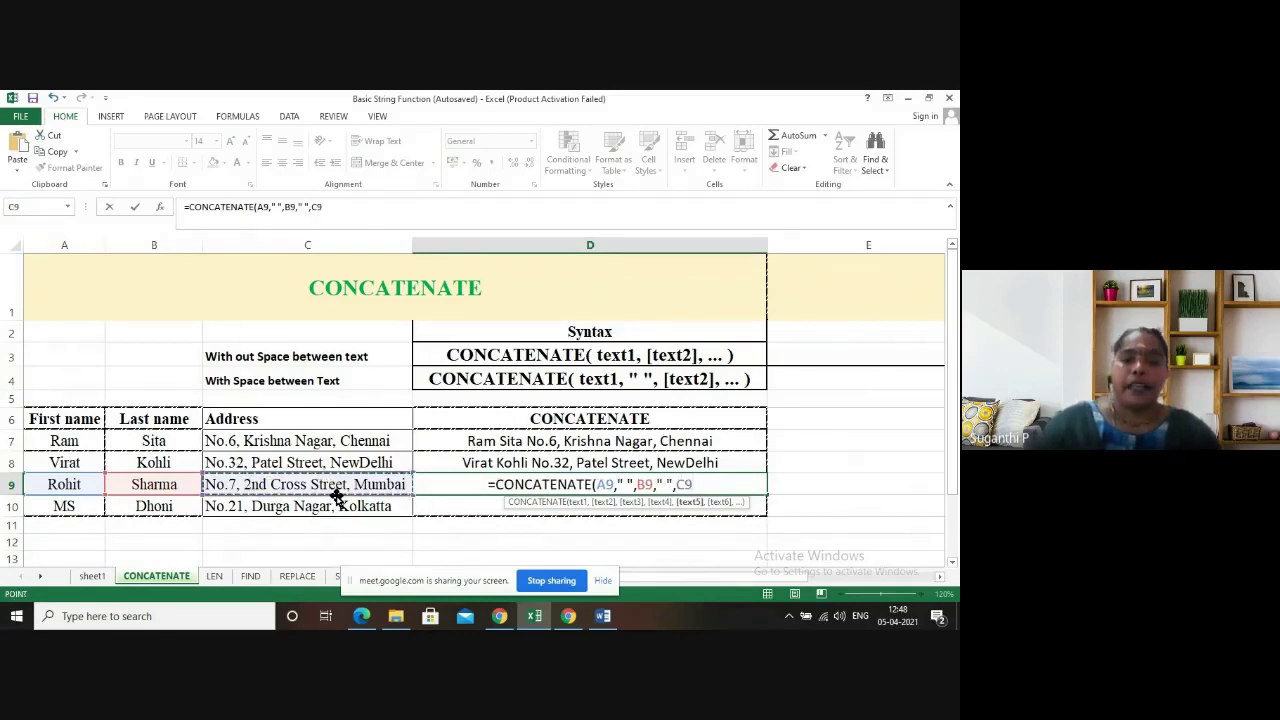
pyautogui.write(')')
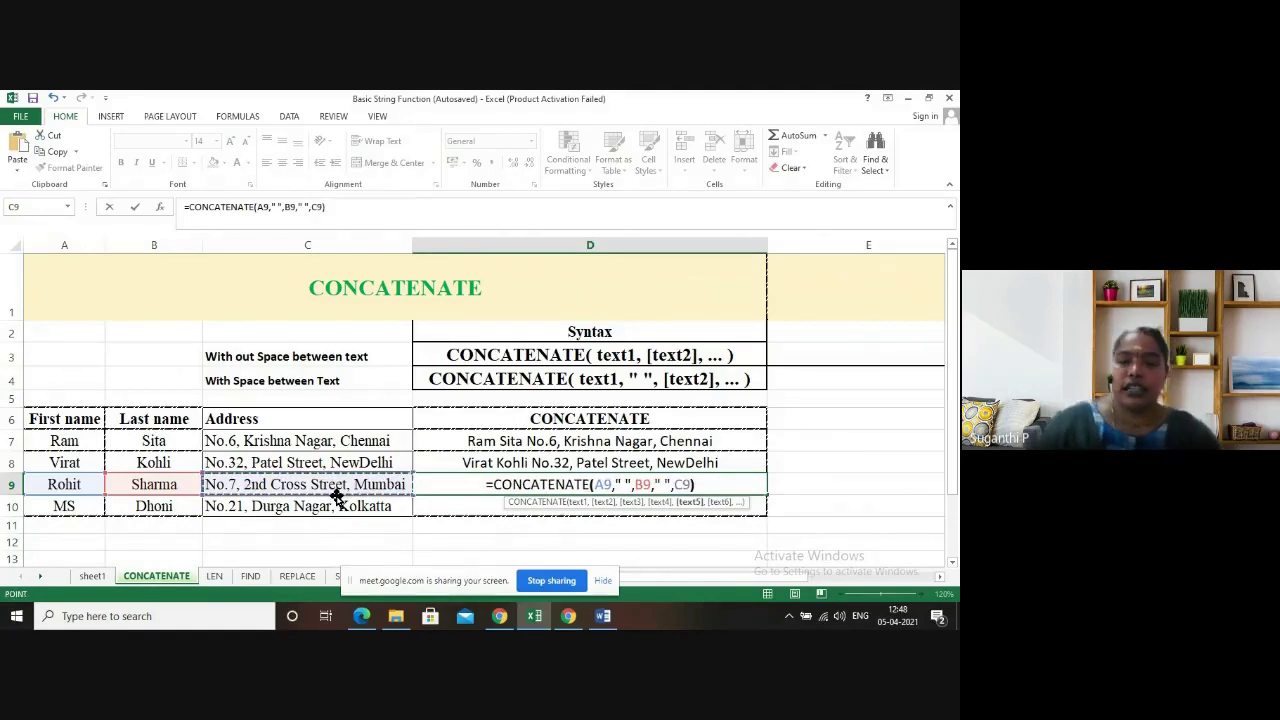
pyautogui.press('Return')
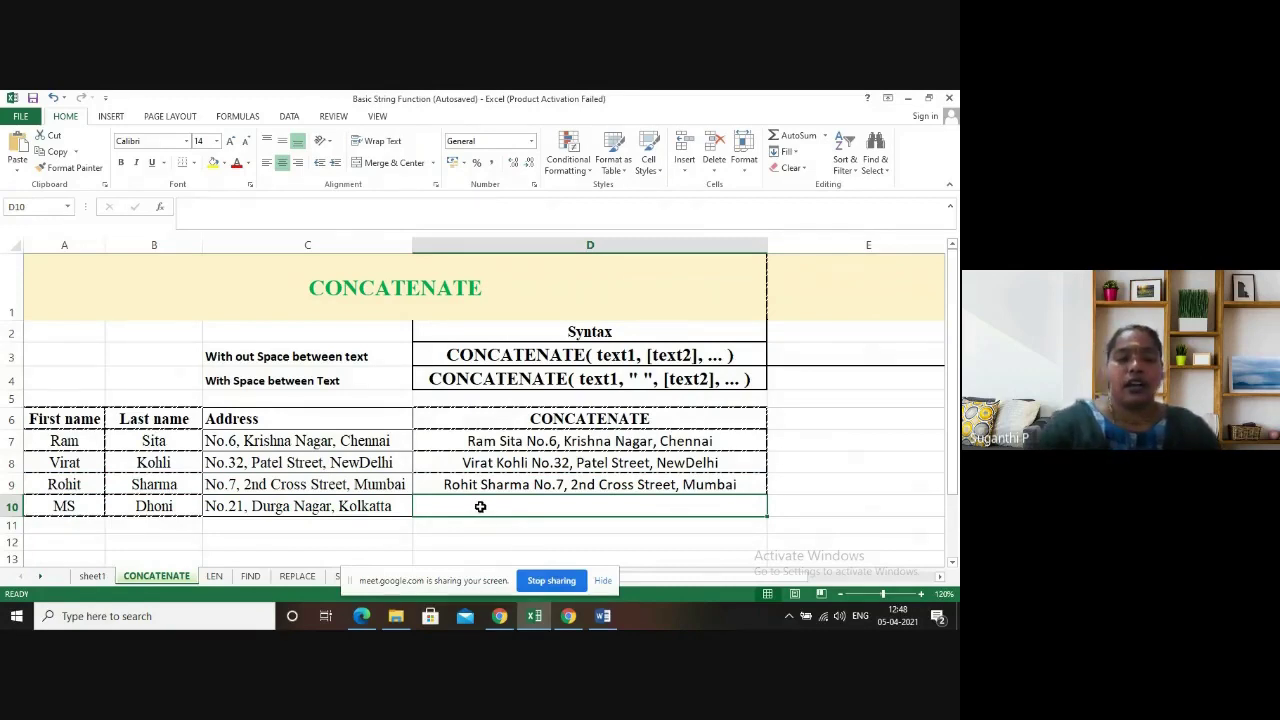
# Enter =CONCATENATE(A10," ",B10," ",C10) in D10 and check the resulting formula.
pyautogui.write('=CONC')
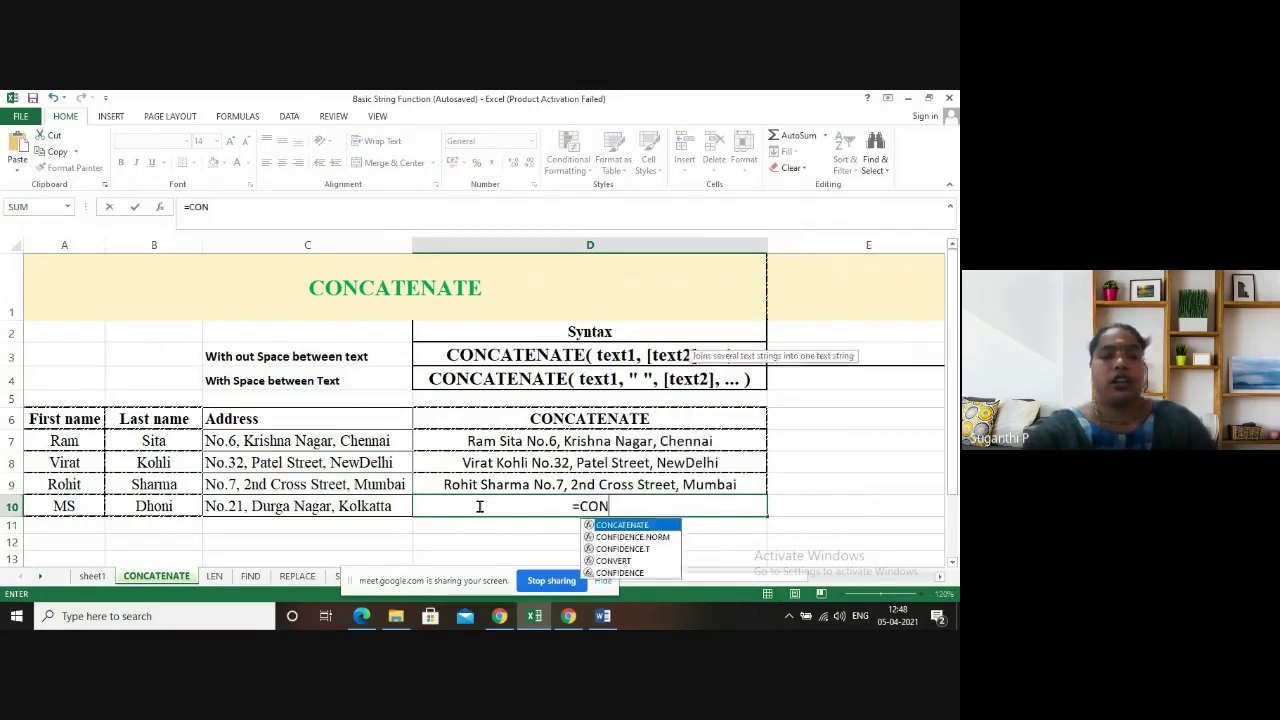
pyautogui.doubleClick(613, 527)
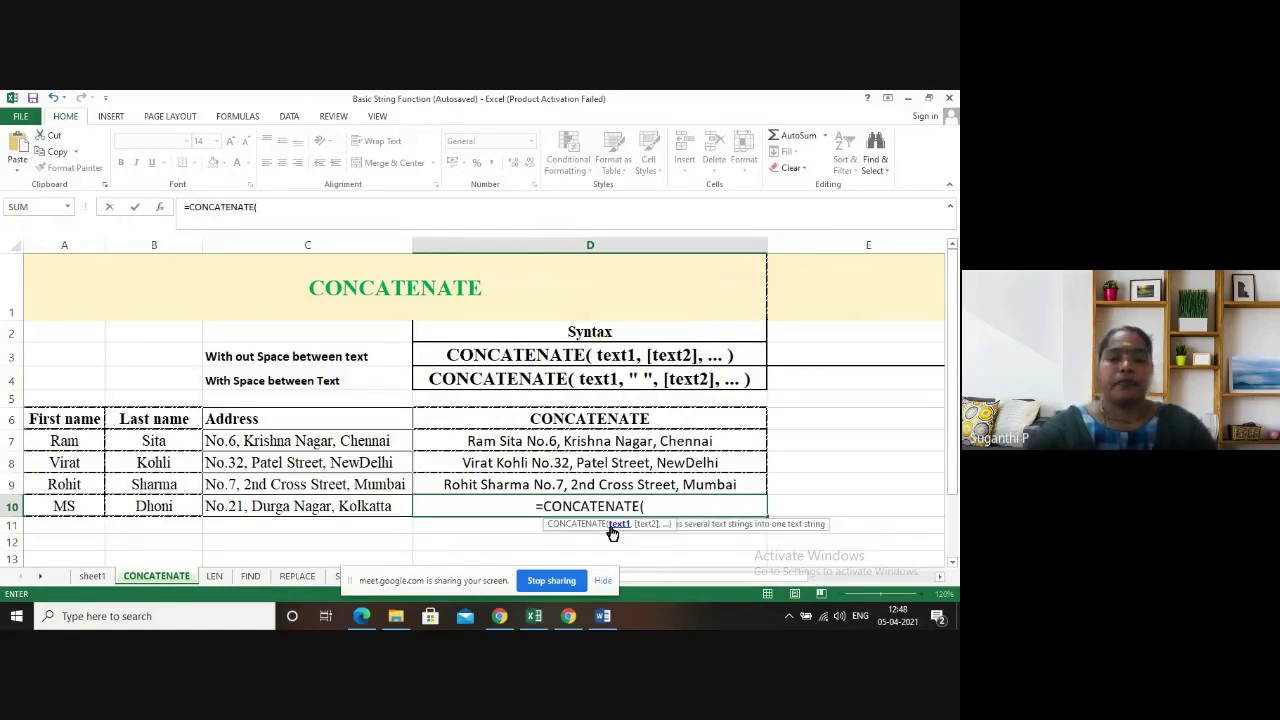
pyautogui.click(71, 507)
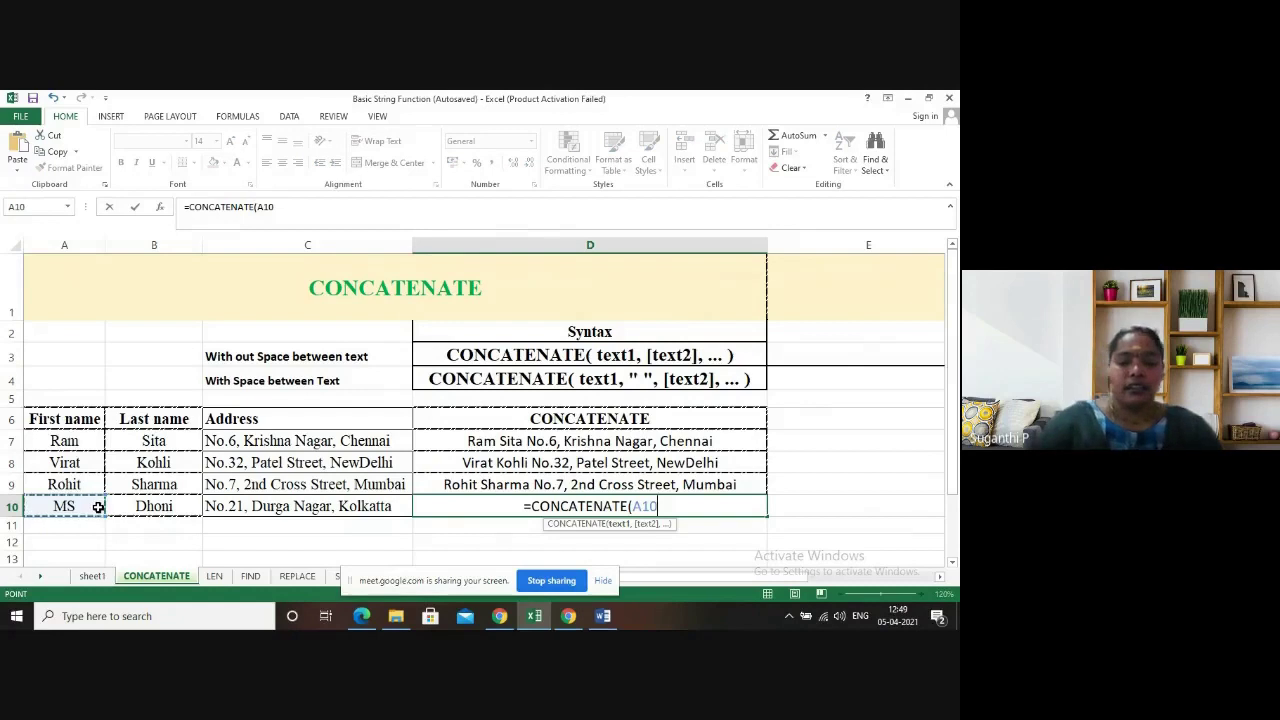
pyautogui.write(',"')
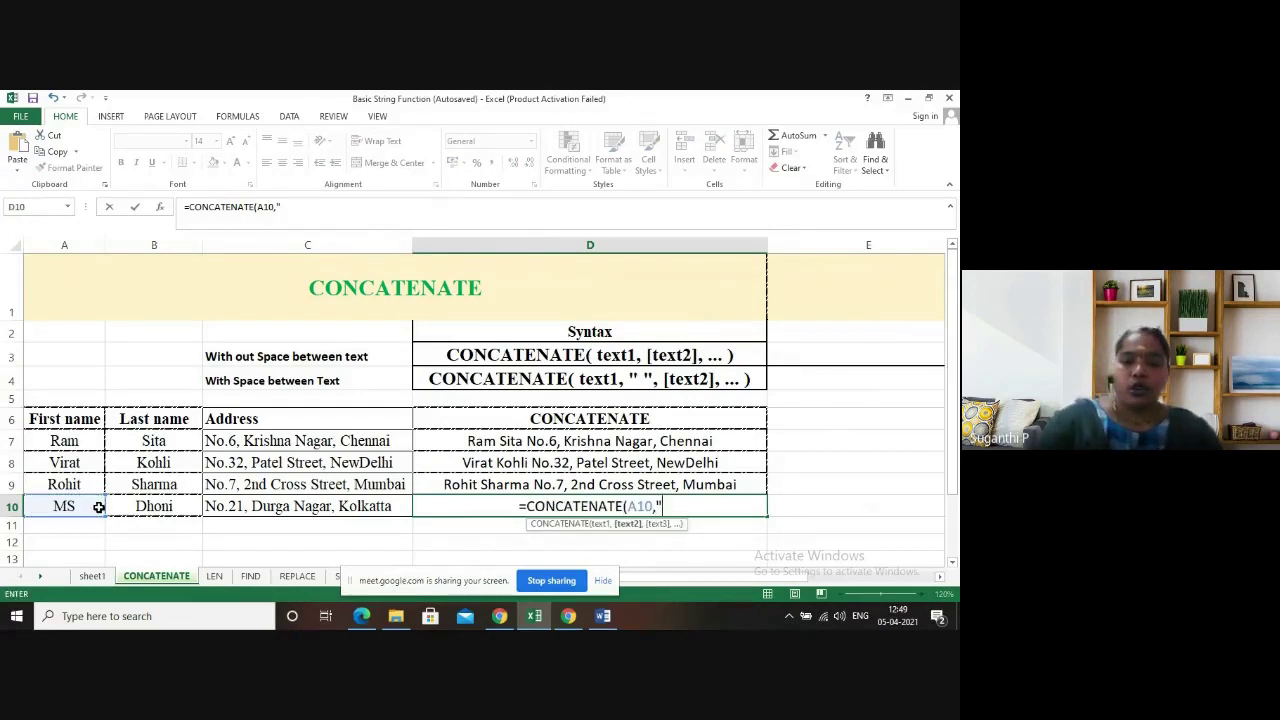
pyautogui.write(' "')
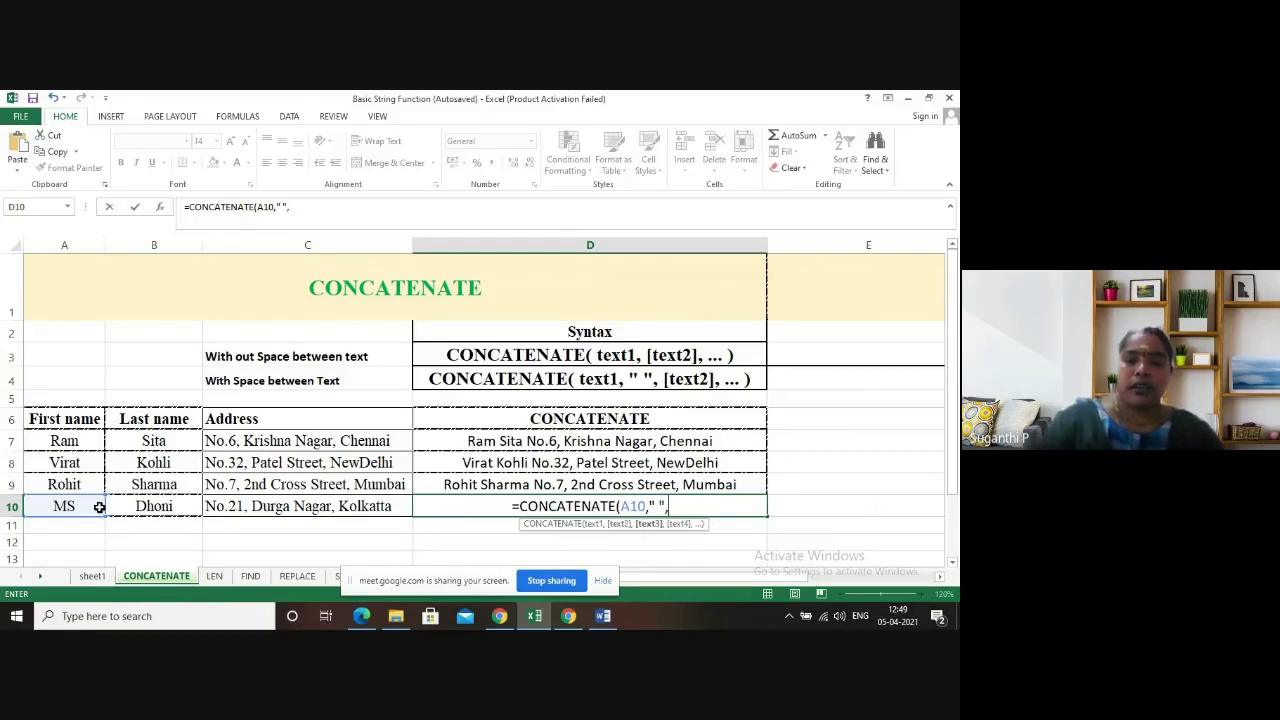
pyautogui.write(',')
pyautogui.click(125, 507)
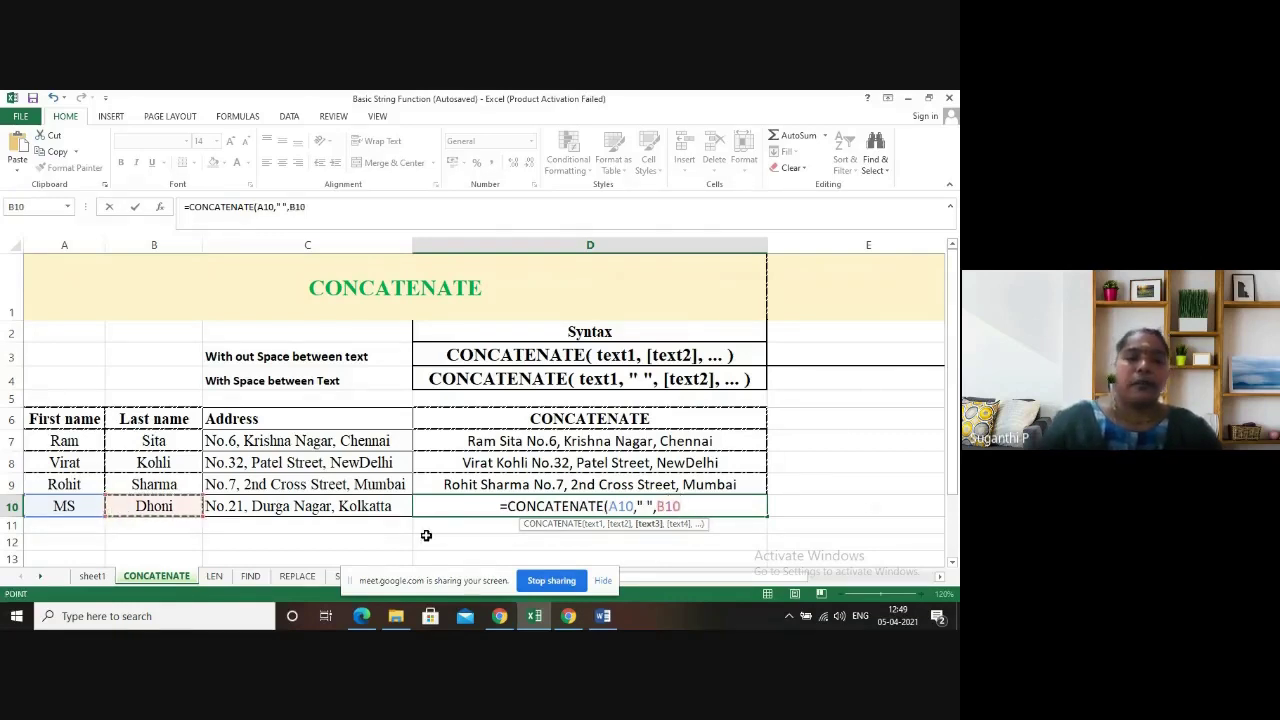
pyautogui.write(',"')
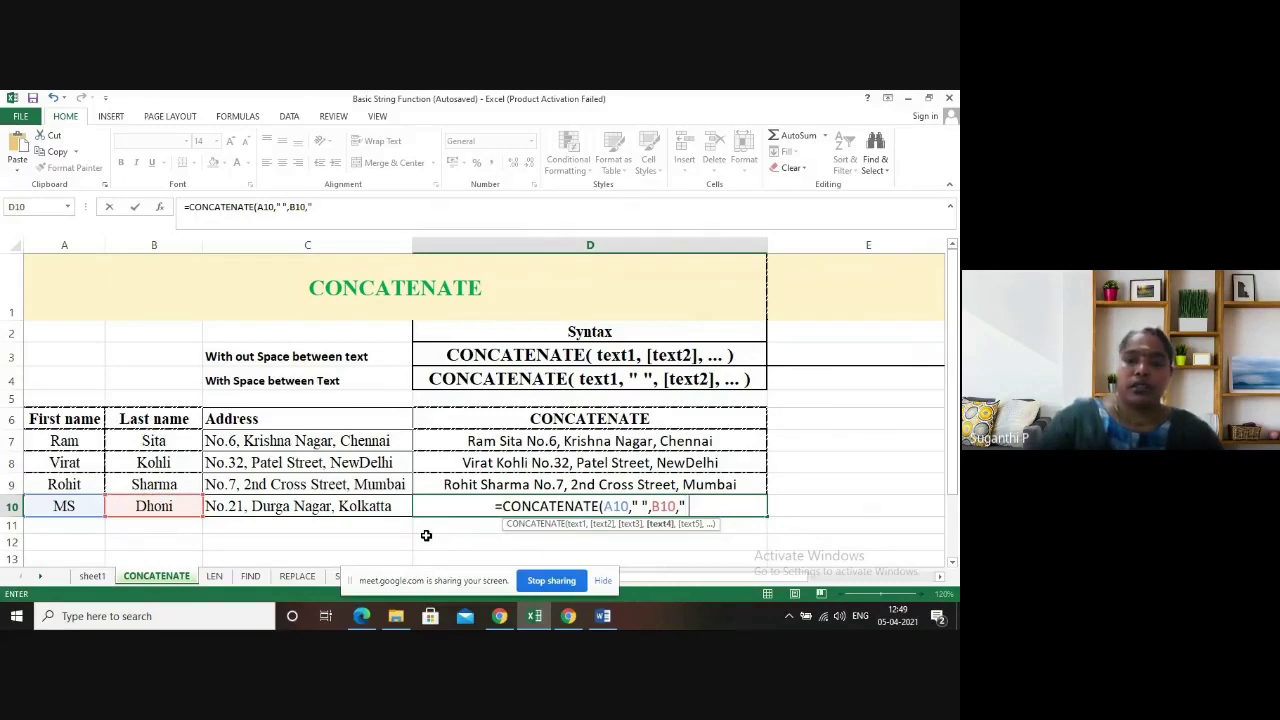
pyautogui.write(' "')
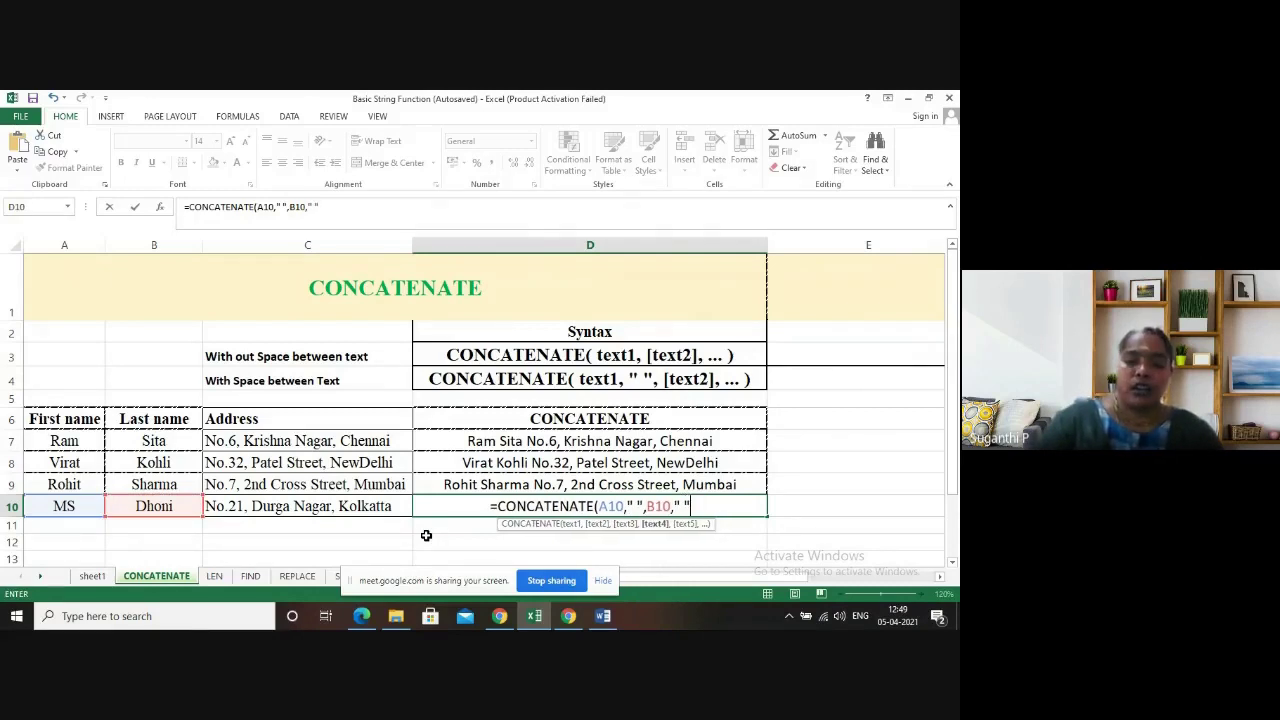
pyautogui.write(',')
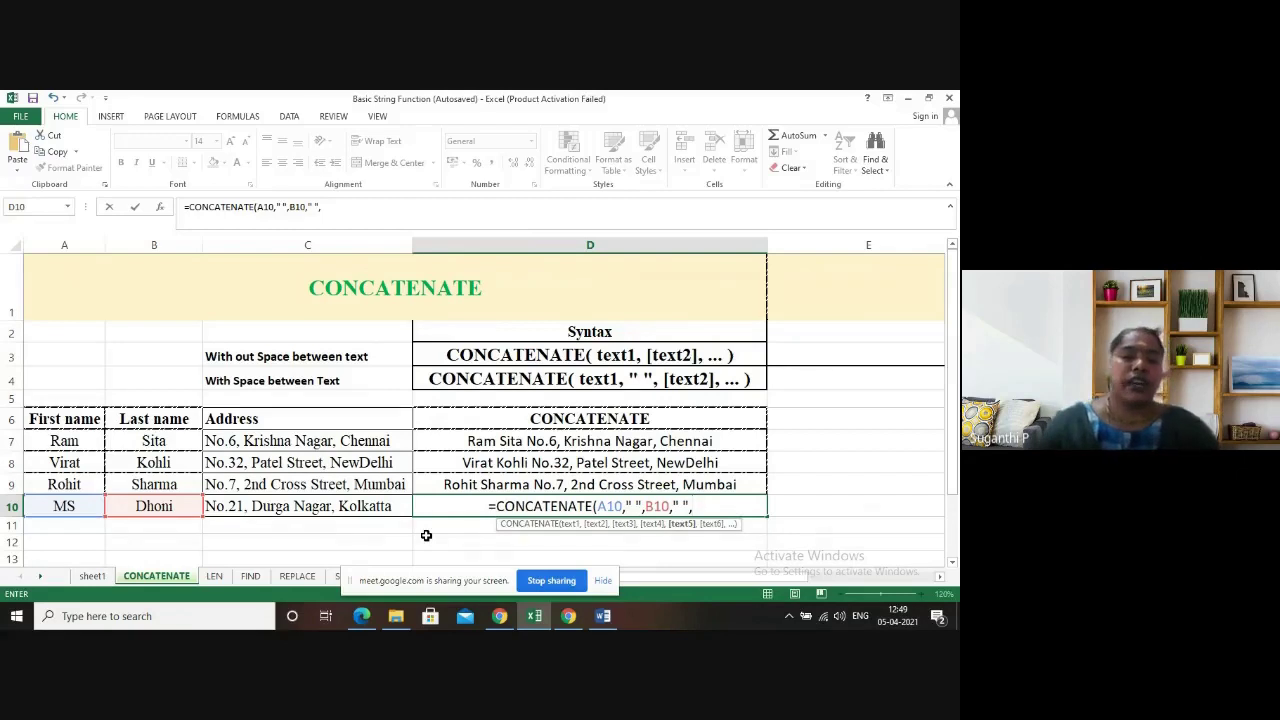
pyautogui.click(302, 505)
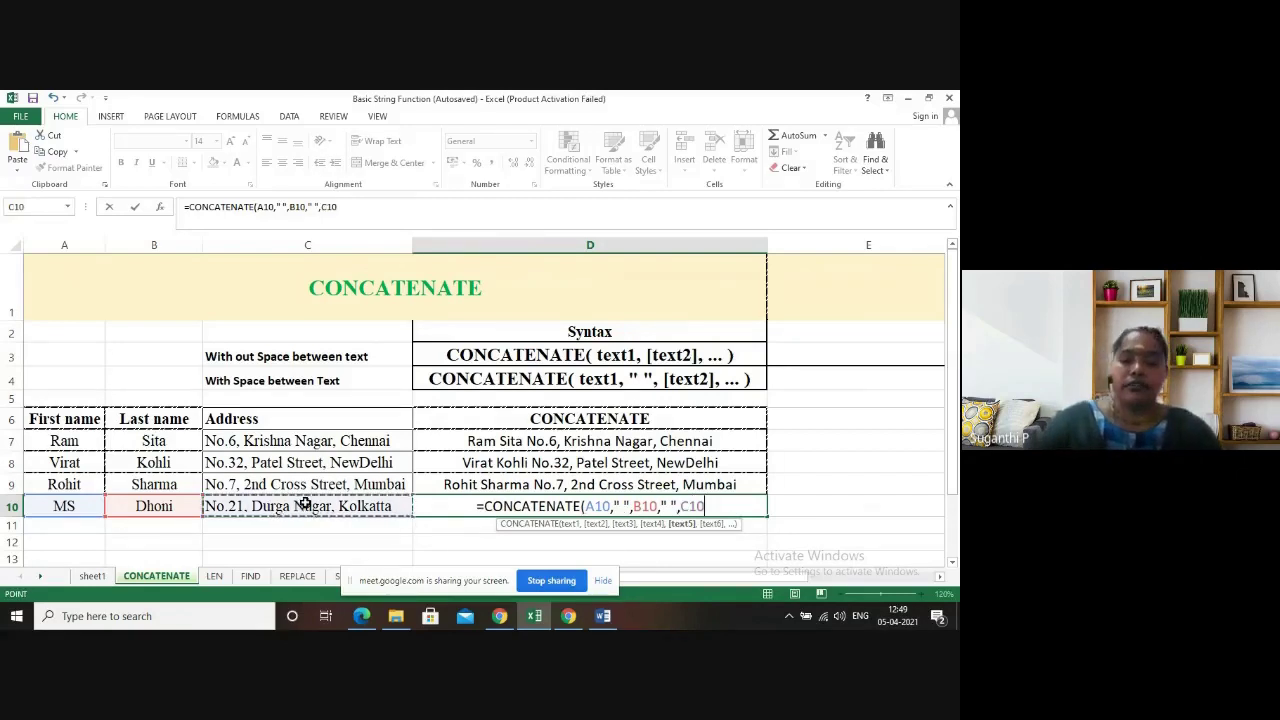
pyautogui.write(')')
pyautogui.press('Return')
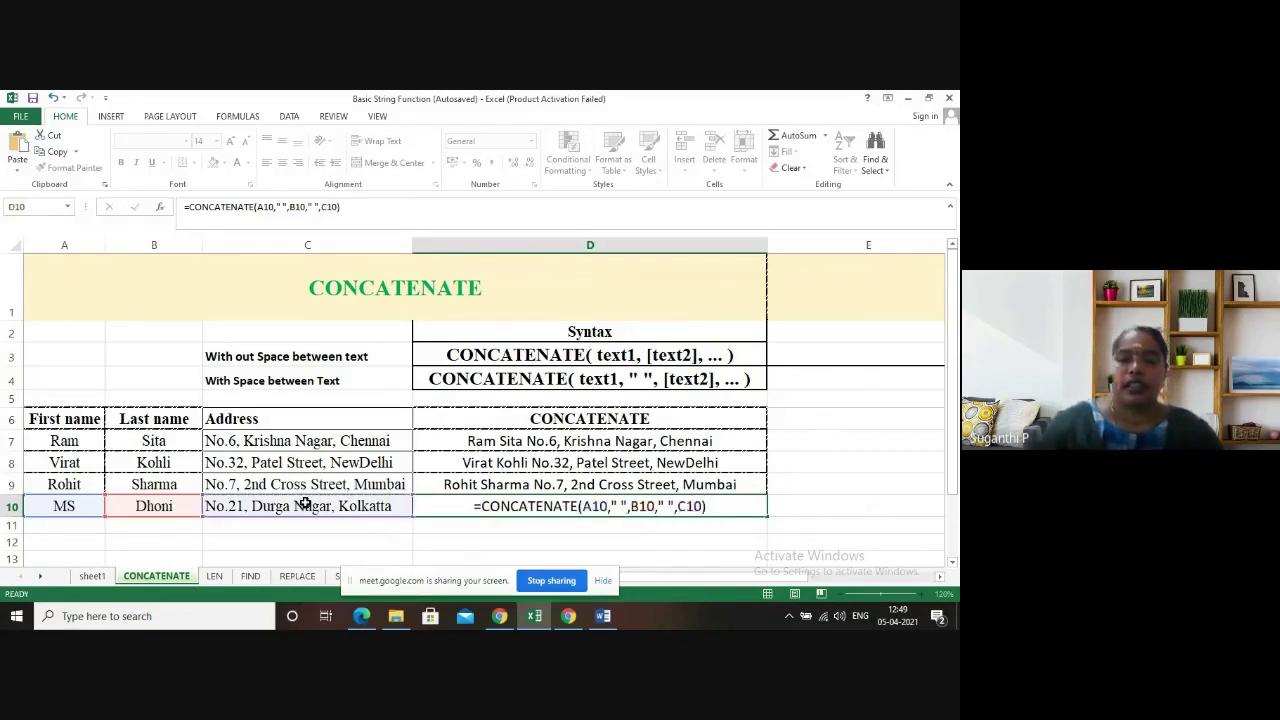
pyautogui.click(517, 505)
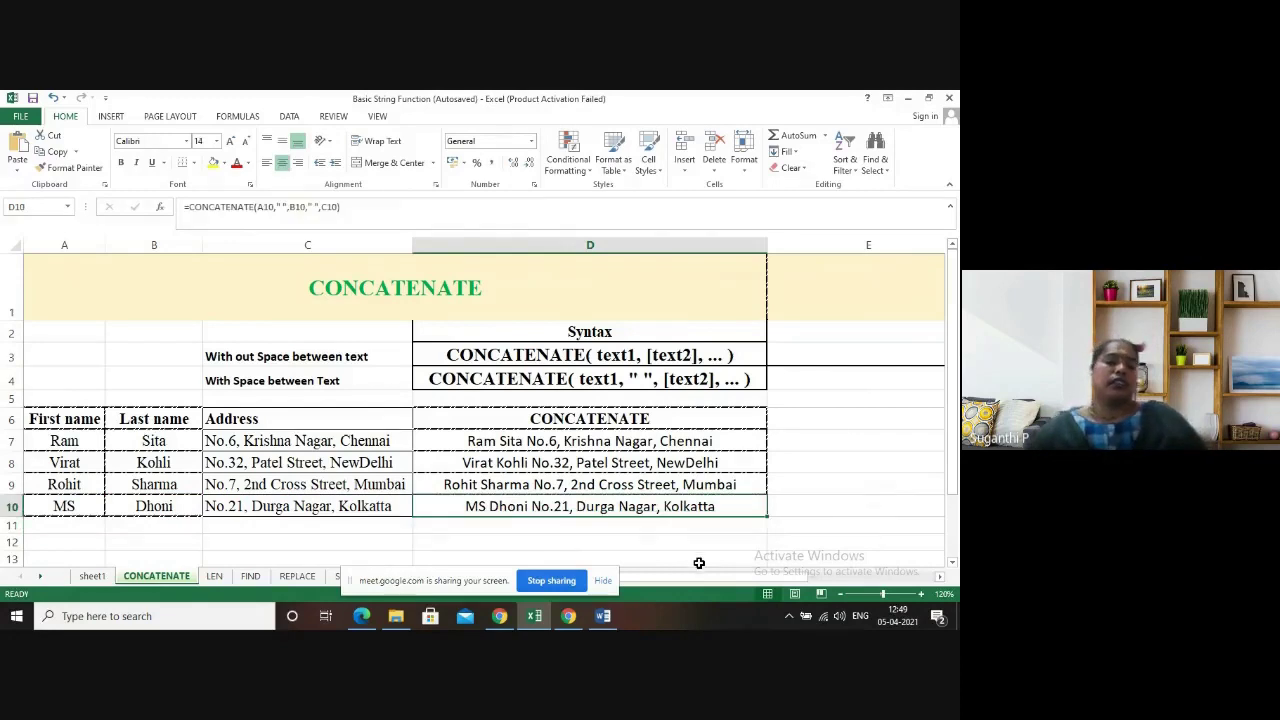